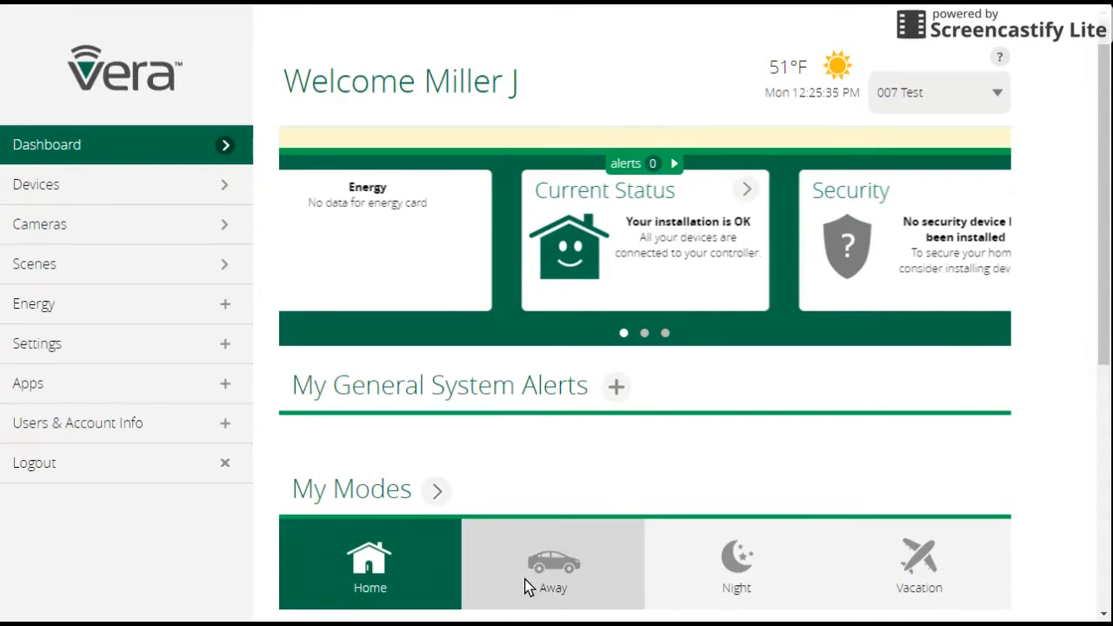
Try out the Away, Vacation, Night and Home house modes on the dashboard, leaving the house in Away mode
click(543, 585)
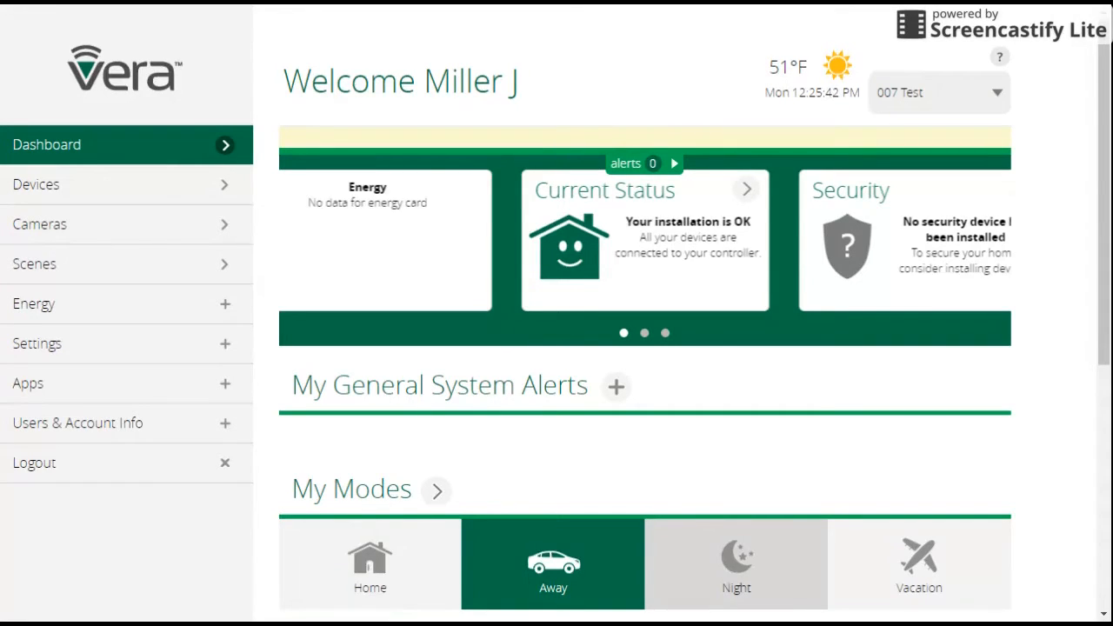
click(922, 585)
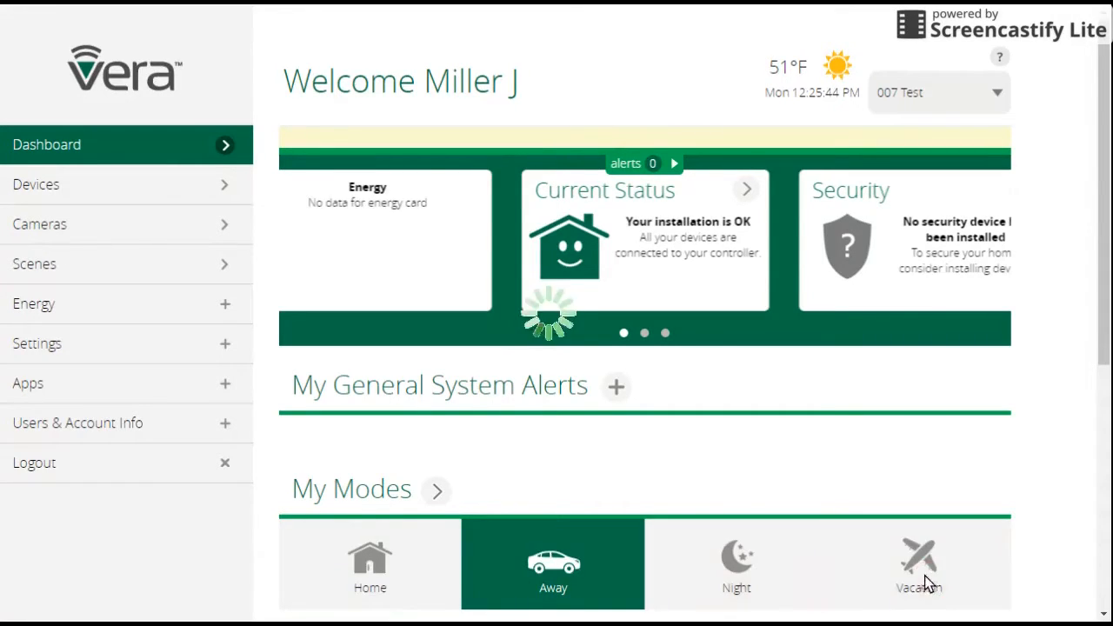
click(761, 556)
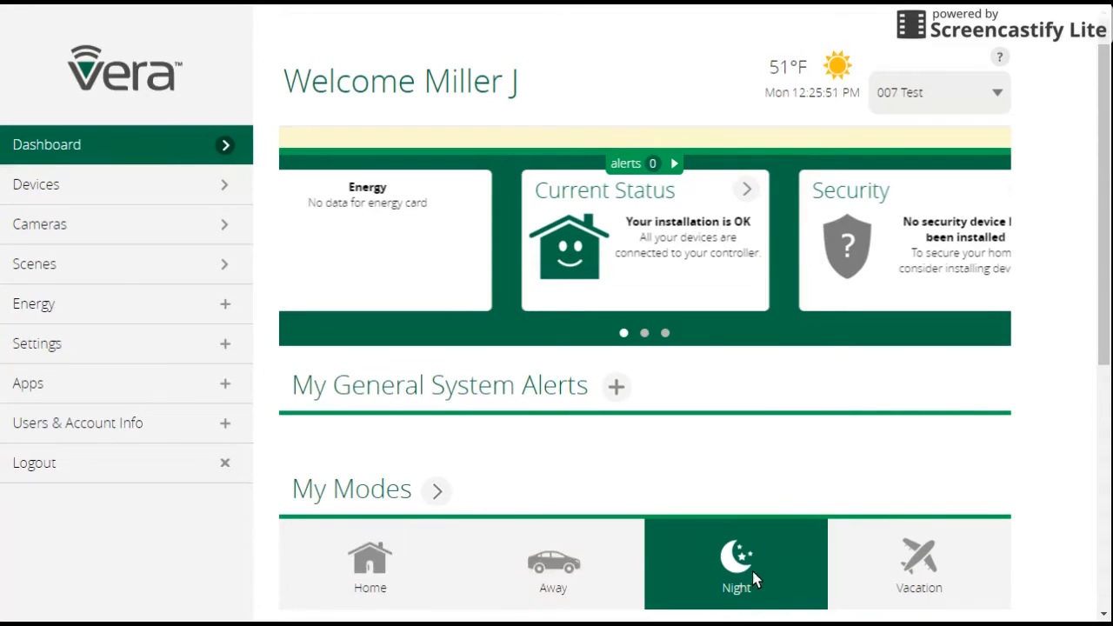
click(372, 572)
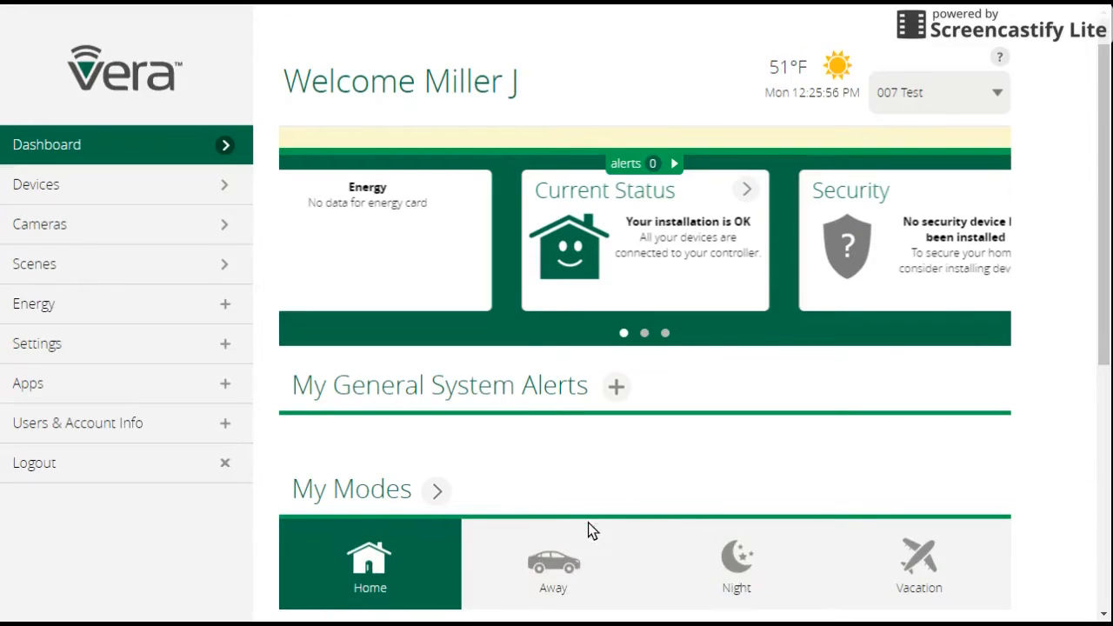
click(732, 573)
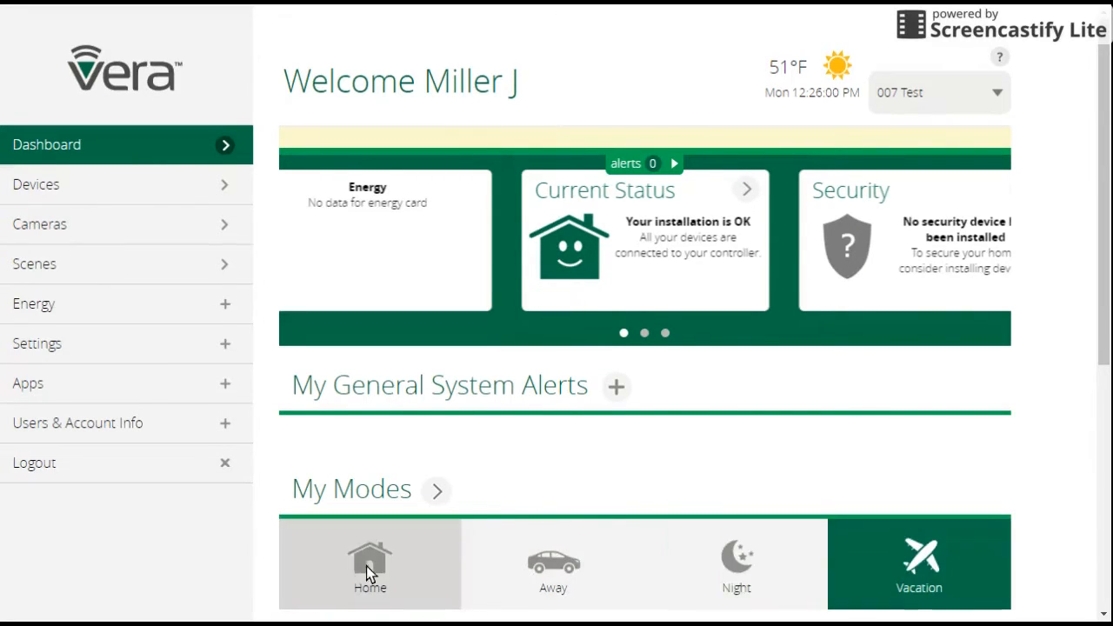
click(565, 574)
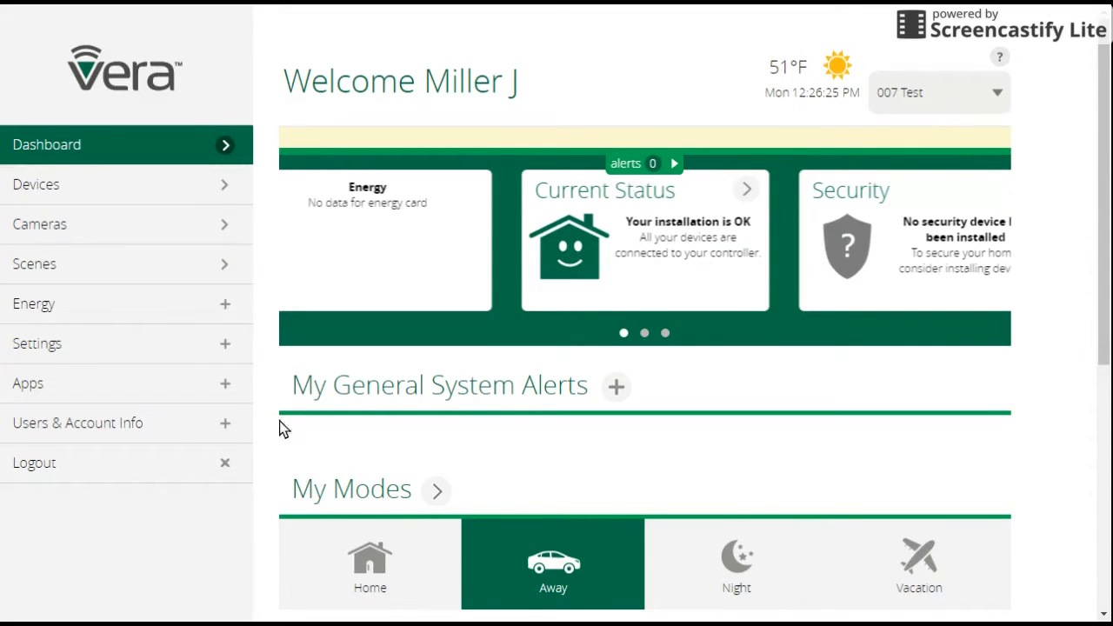
Search the installable apps for "house modes"
click(109, 393)
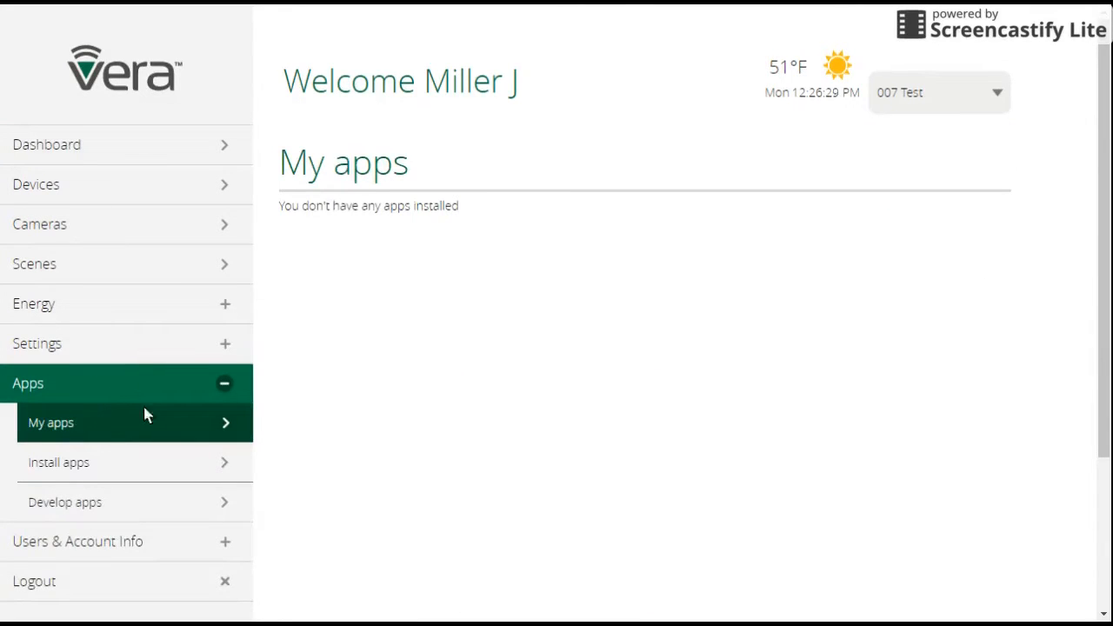
click(68, 464)
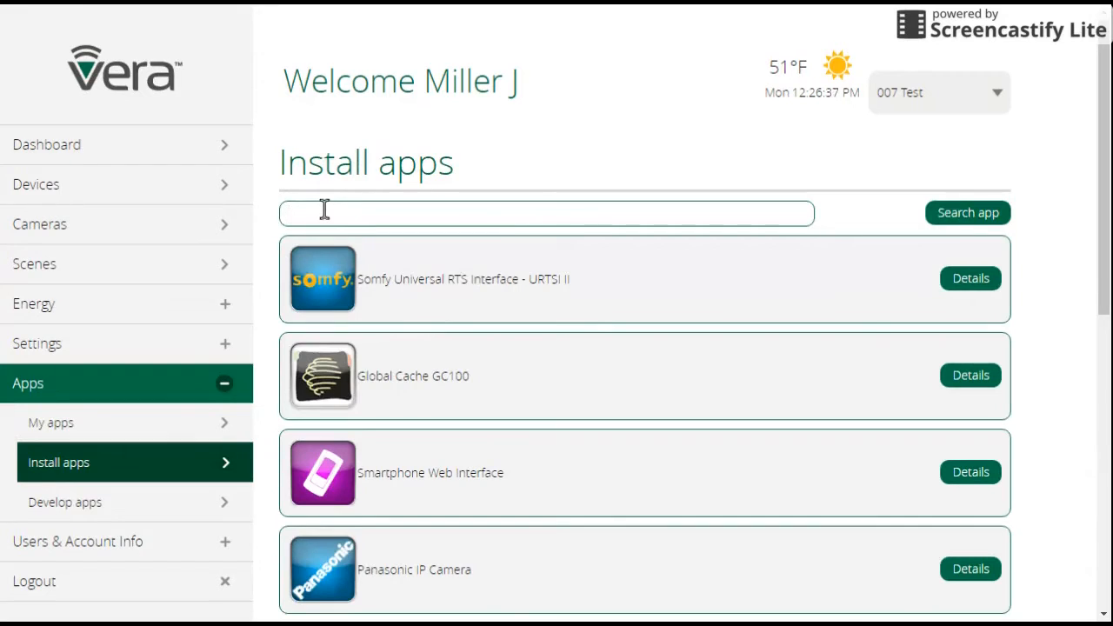
text(housemoc)
key(BackSpace)
text(des)
click(966, 217)
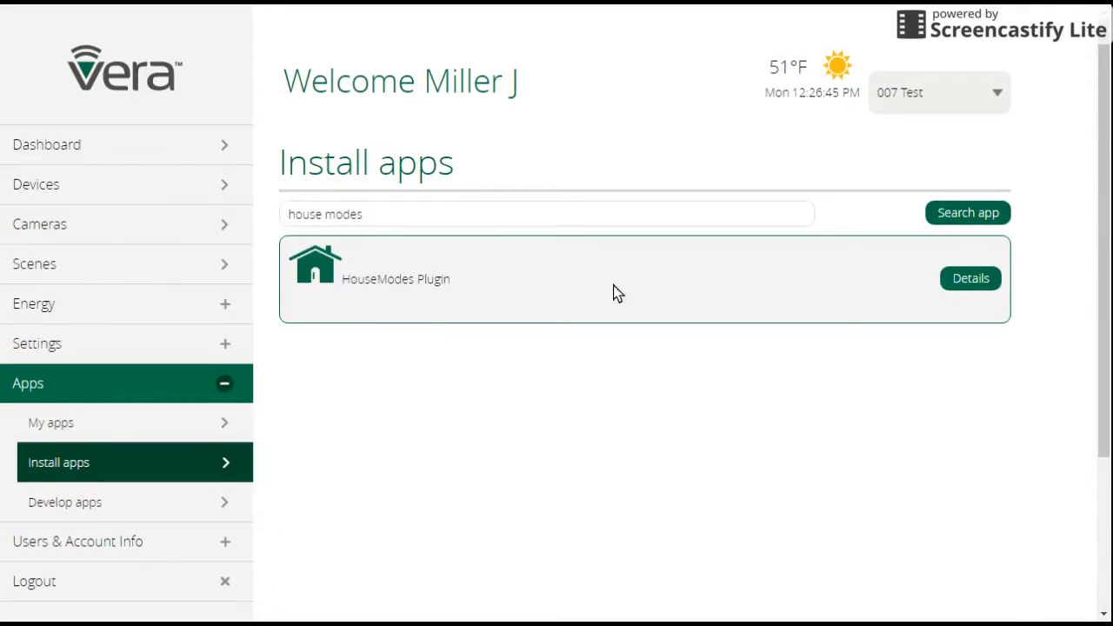
Install the HouseModes Plugin from its details page and exit the configuration message once it is safe
click(971, 280)
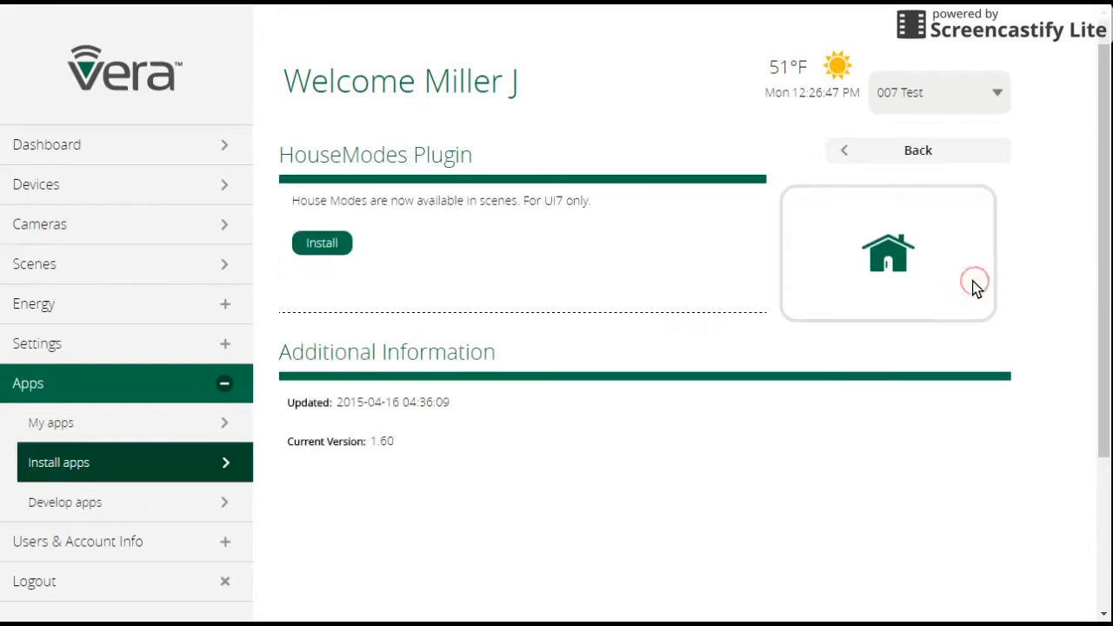
click(318, 245)
click(756, 185)
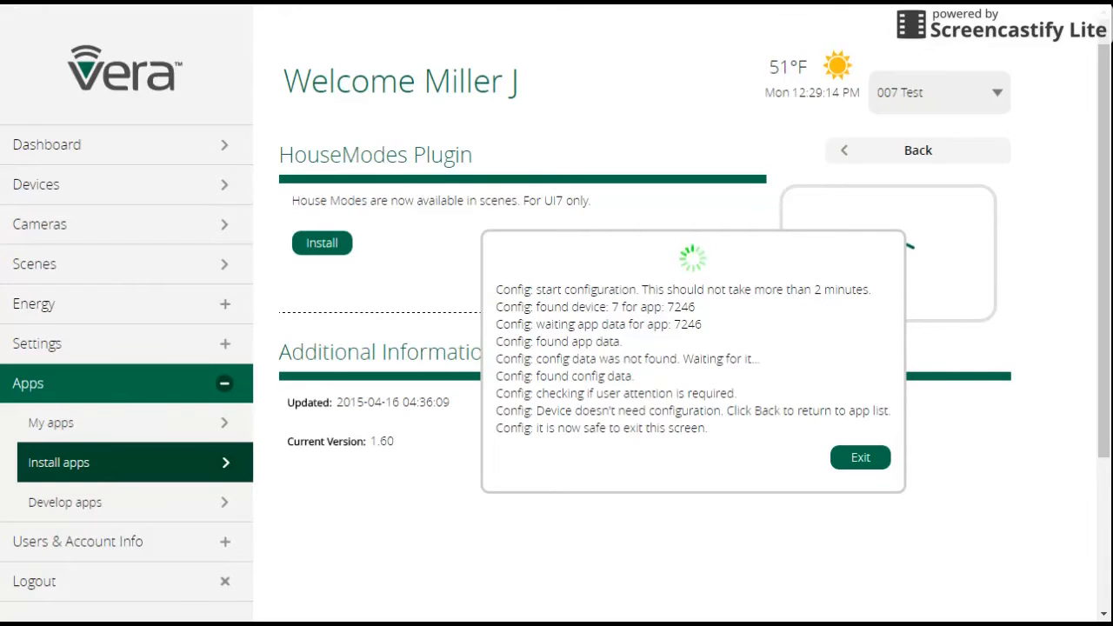
click(860, 459)
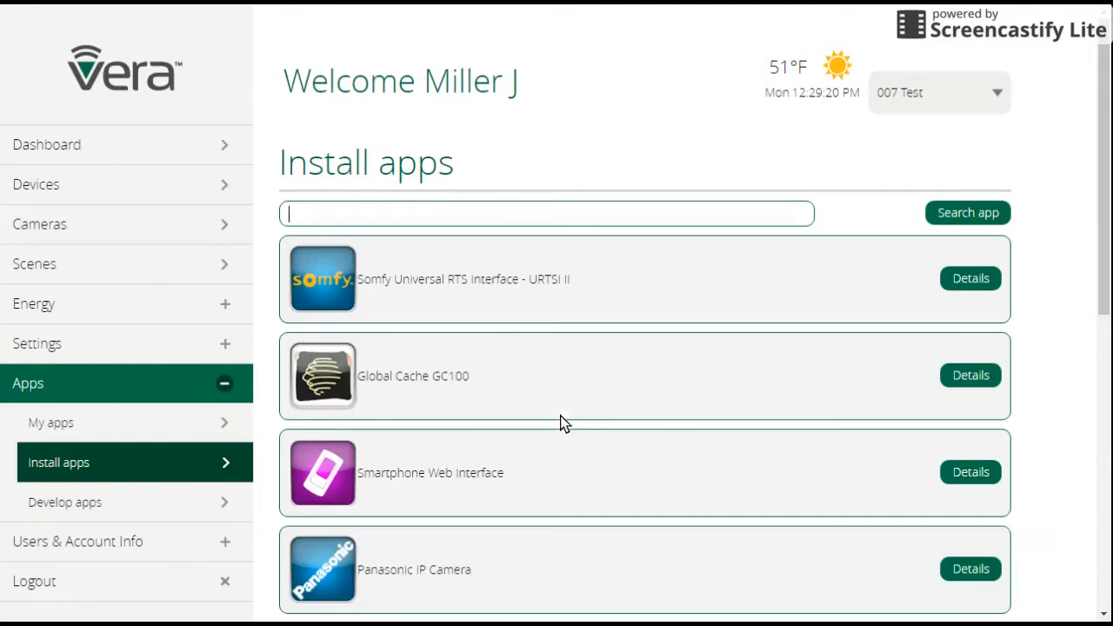
Review the details of the HouseModes Plugin among the installed apps, including its version and Auto Update setting
click(53, 424)
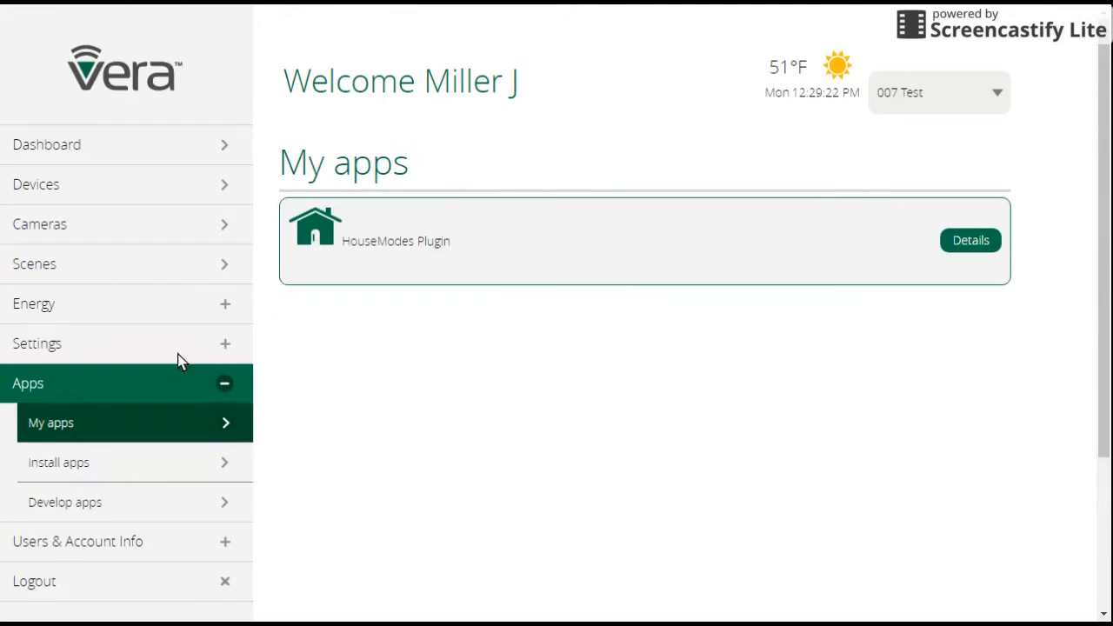
click(973, 247)
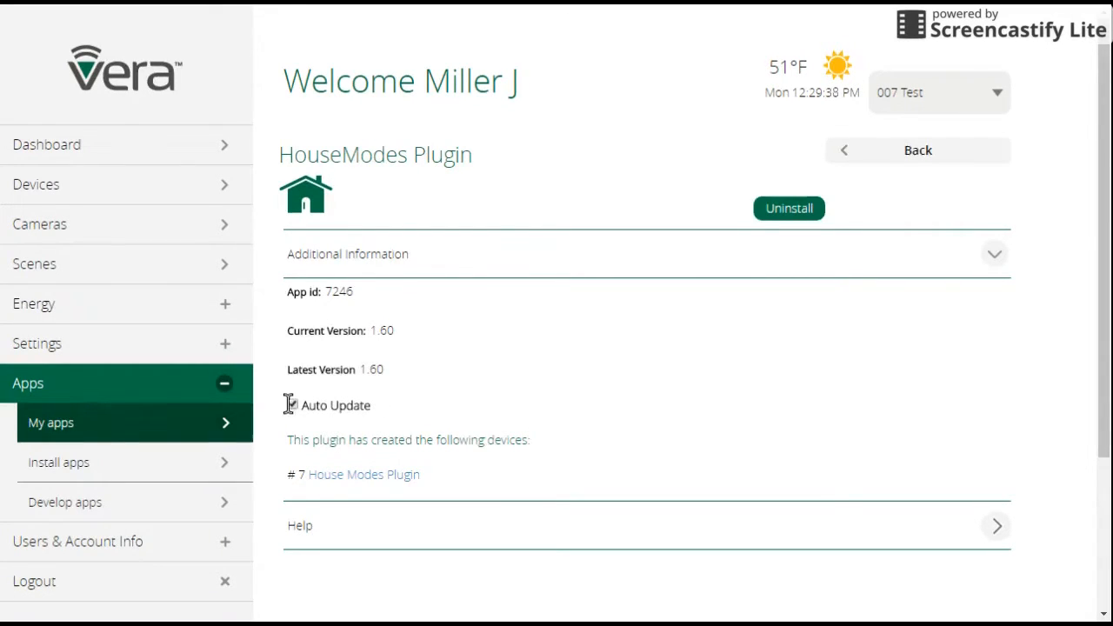
click(900, 157)
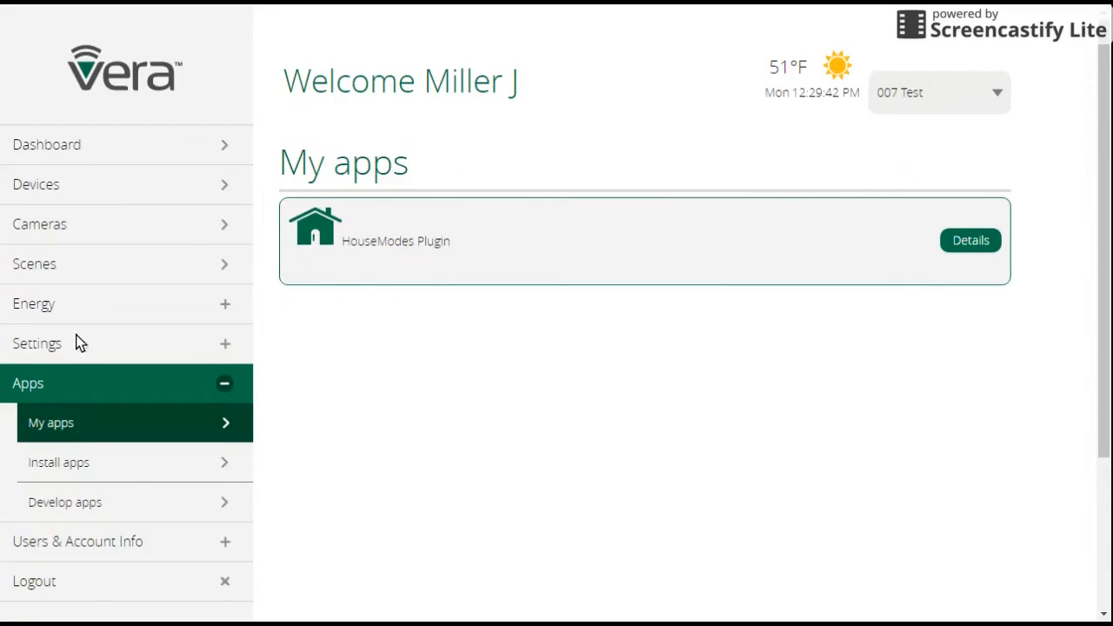
Start adding a new scene and collapse the scene creation help
click(50, 273)
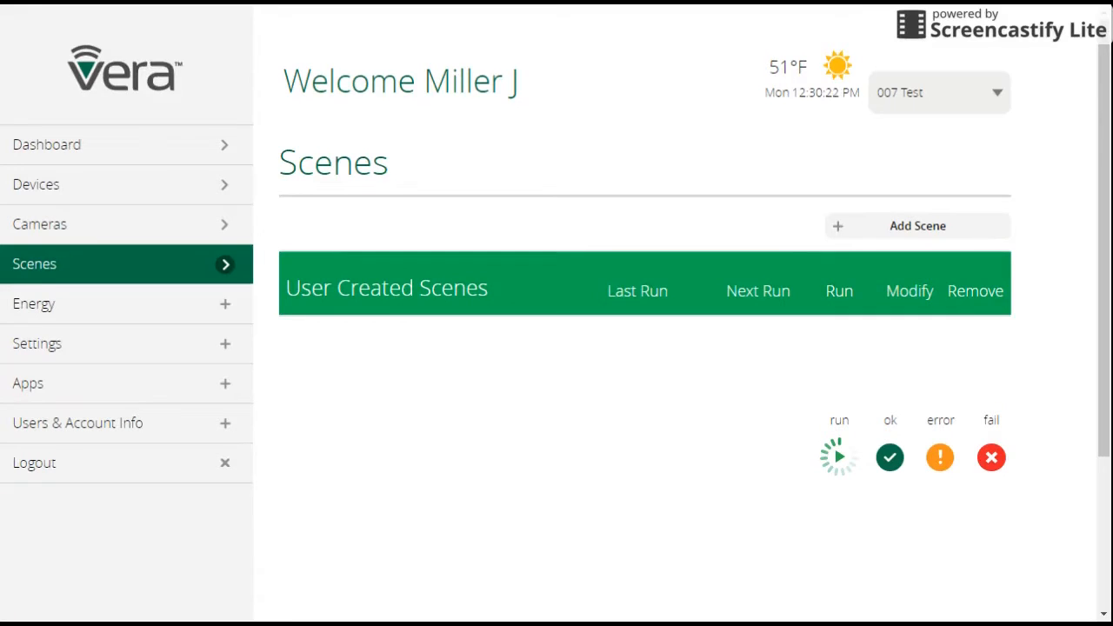
click(914, 230)
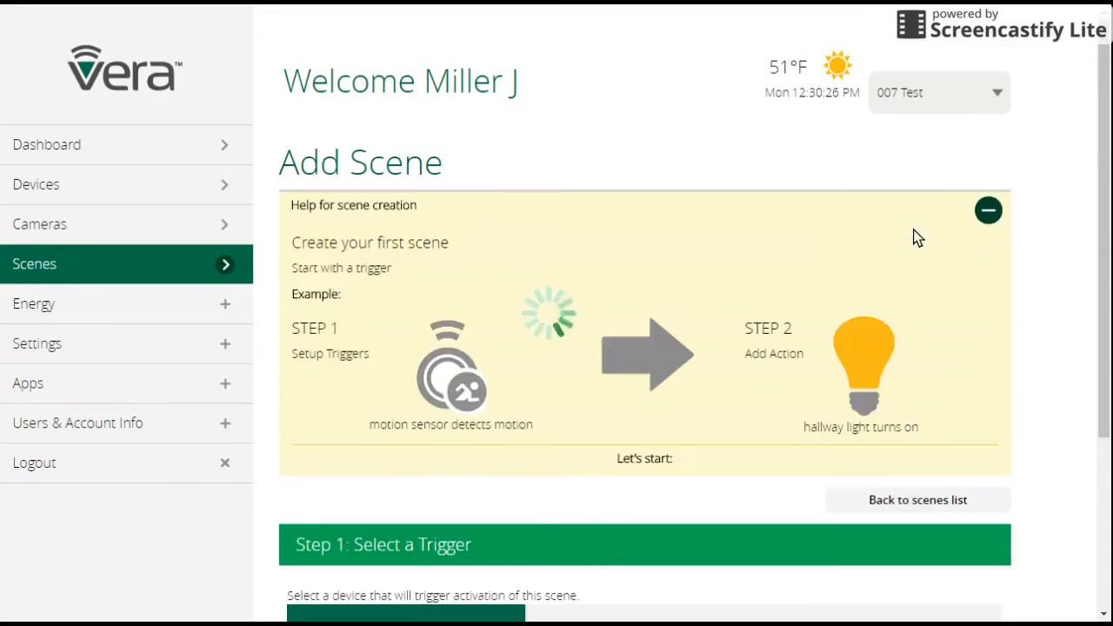
click(988, 211)
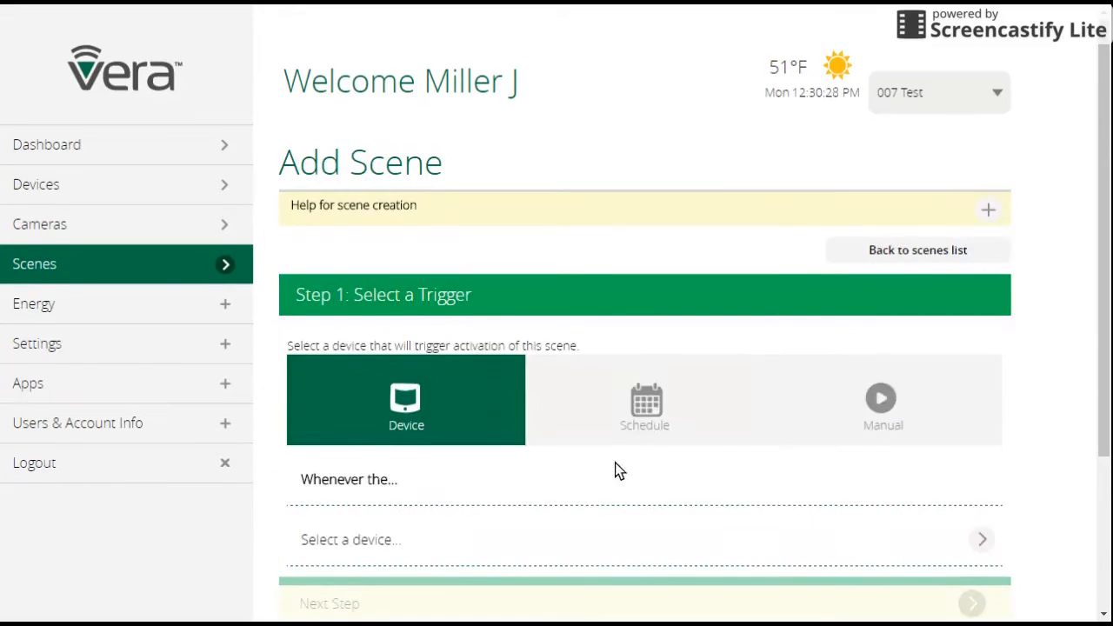
Give the scene a daily schedule trigger at a time of day of 9:00 PM and validate it
scroll(613, 435, down, 2)
click(649, 245)
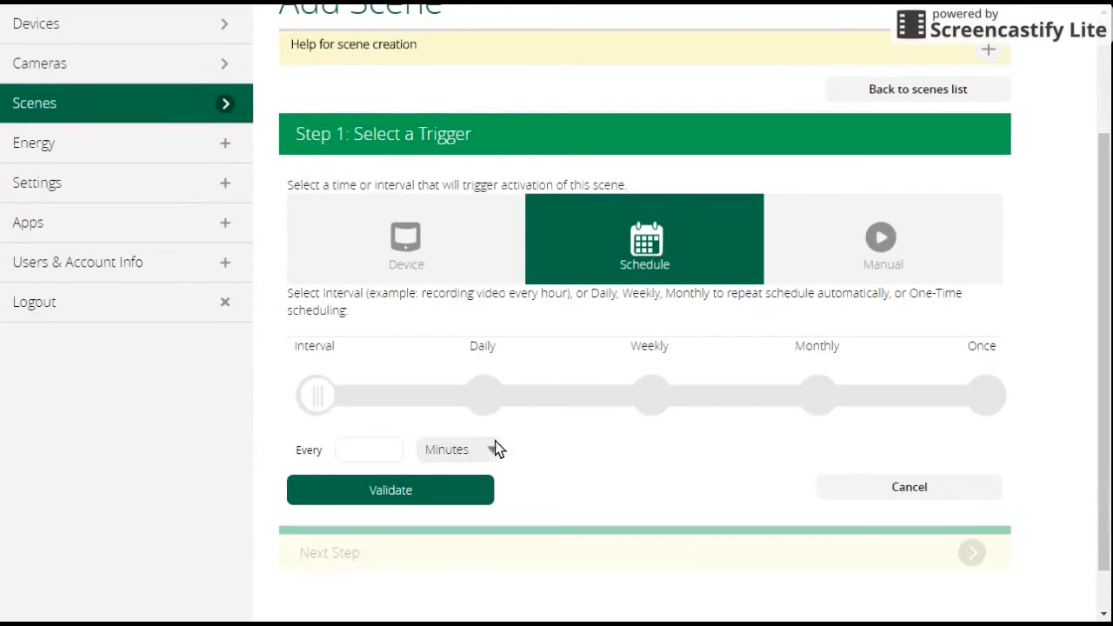
click(484, 397)
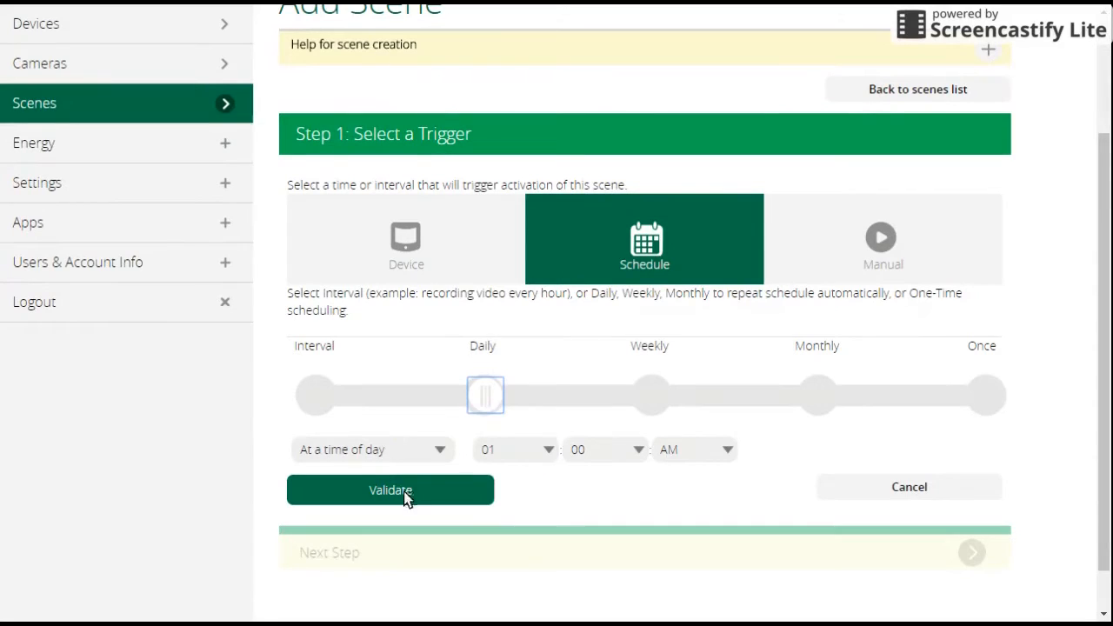
click(390, 452)
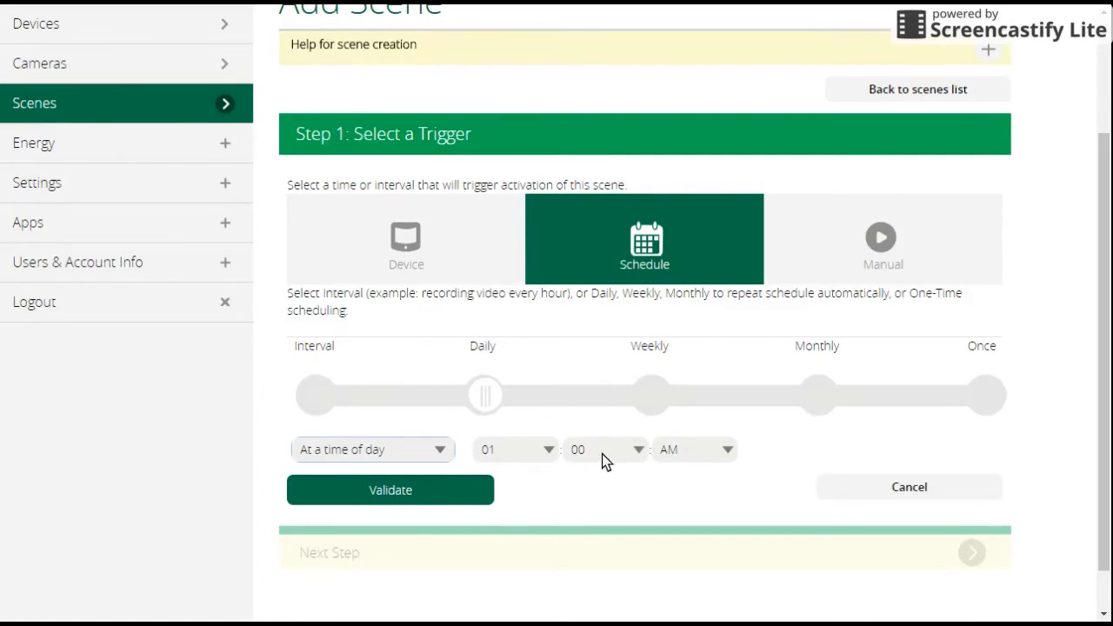
click(525, 461)
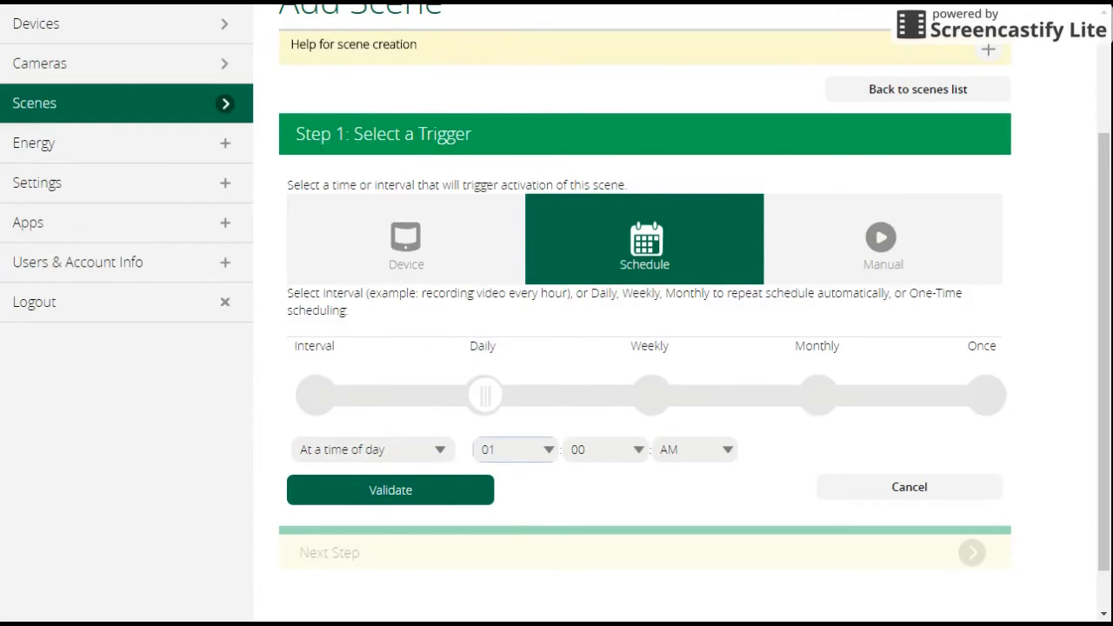
key(9)
click(683, 453)
click(675, 496)
click(407, 492)
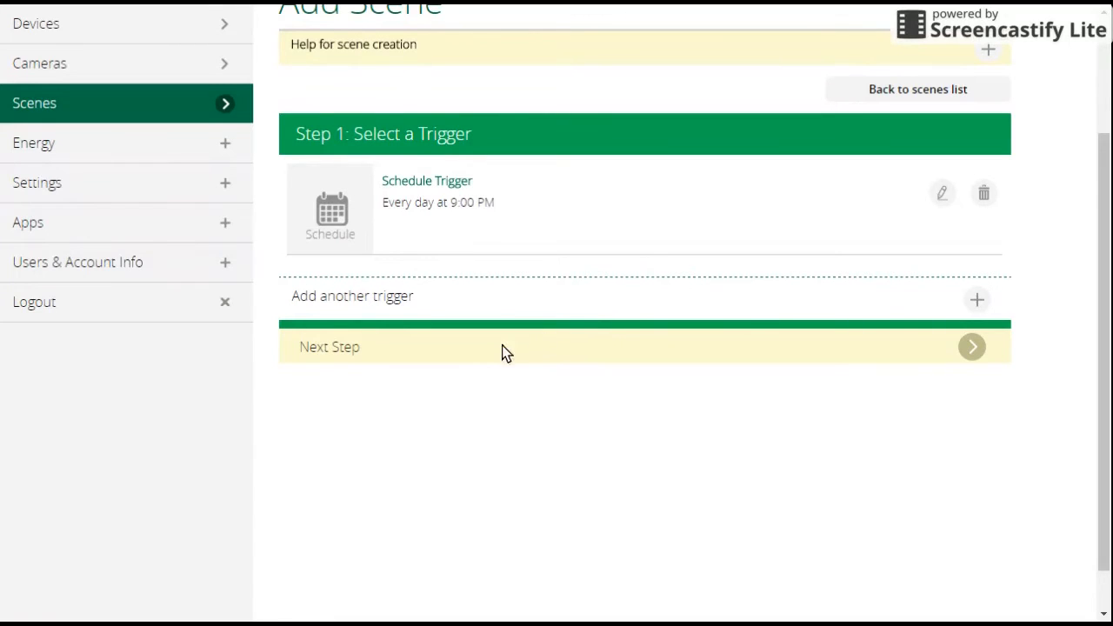
Add the House Modes Plugin as the scene's immediate device action, set it to Night and validate it
click(547, 355)
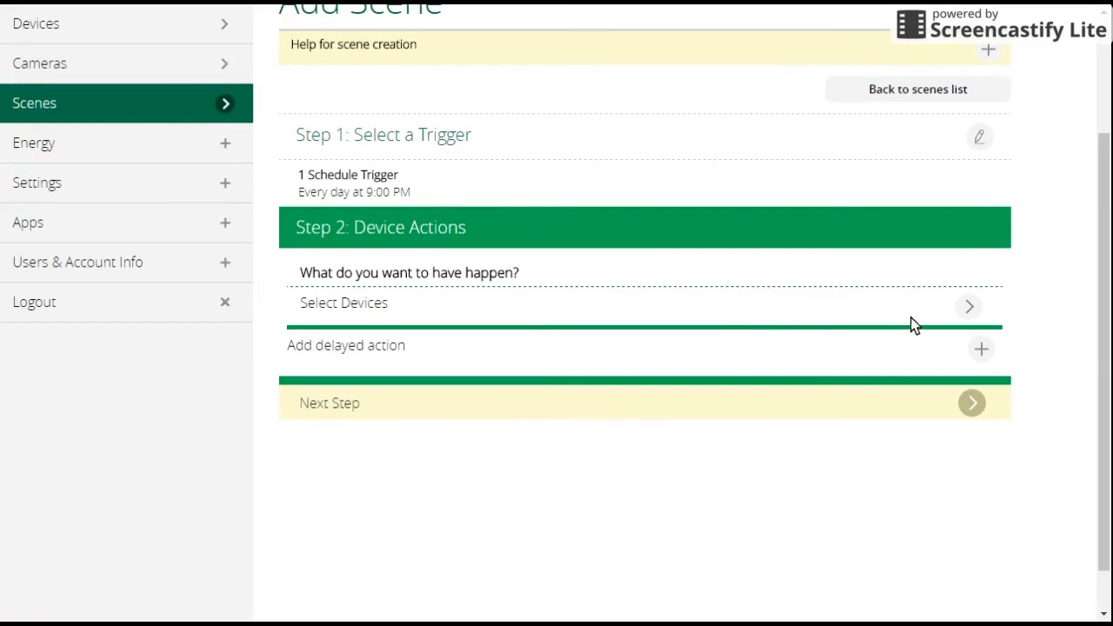
click(969, 310)
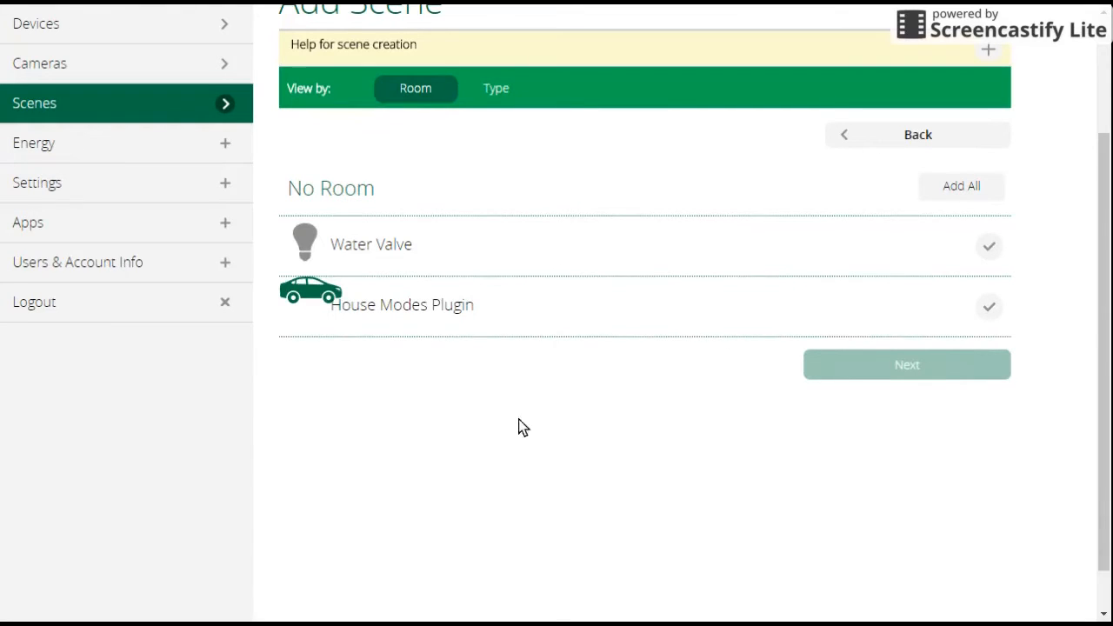
click(985, 307)
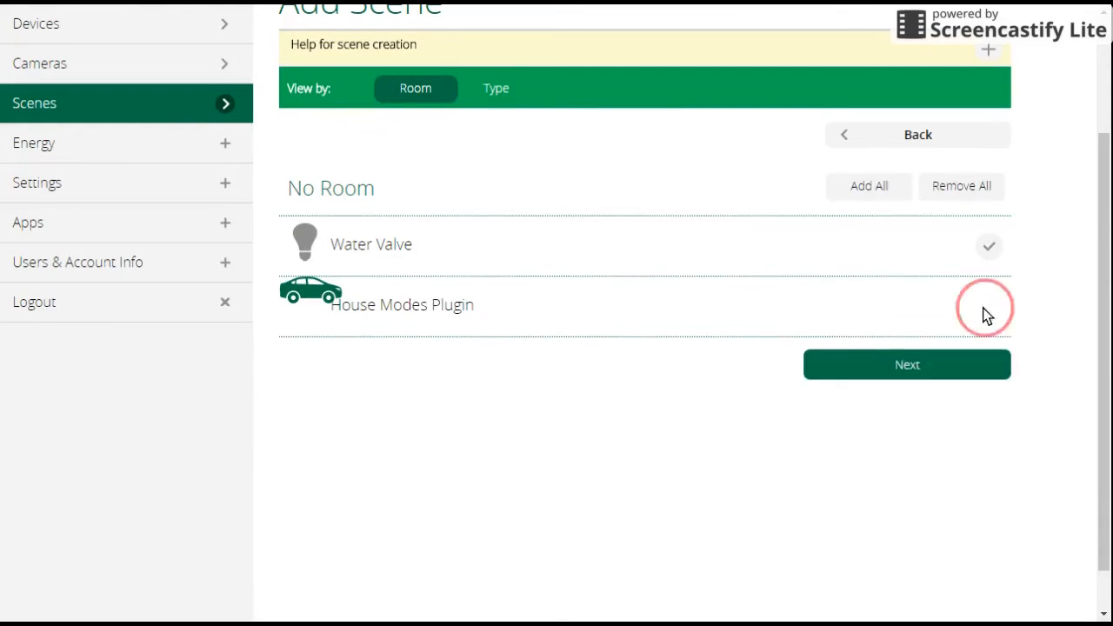
click(884, 367)
scroll(688, 338, up, 1)
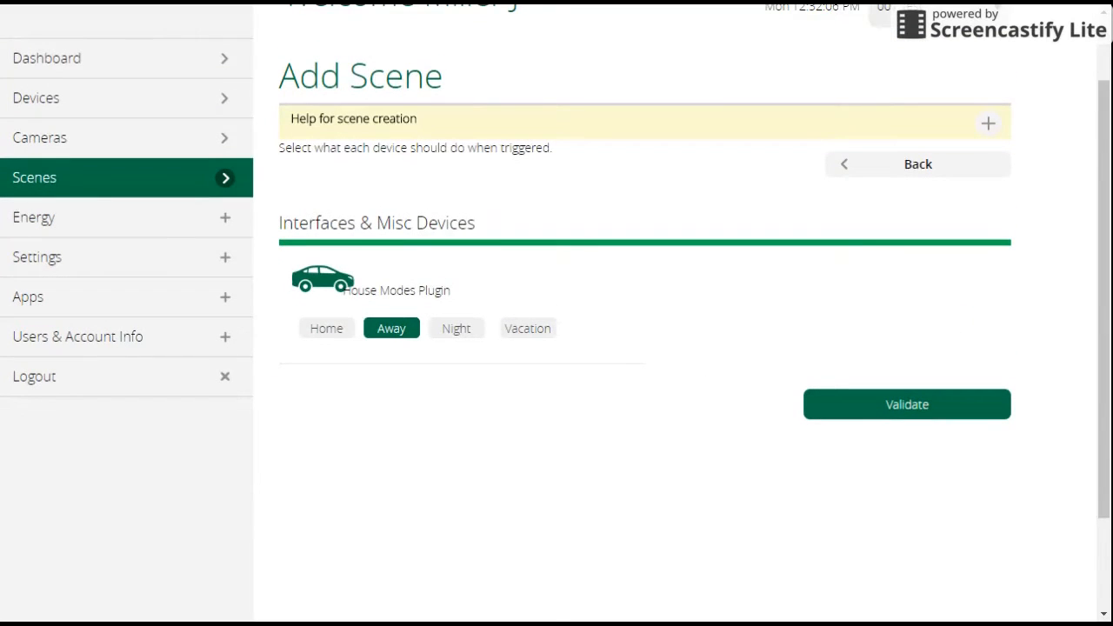
click(456, 331)
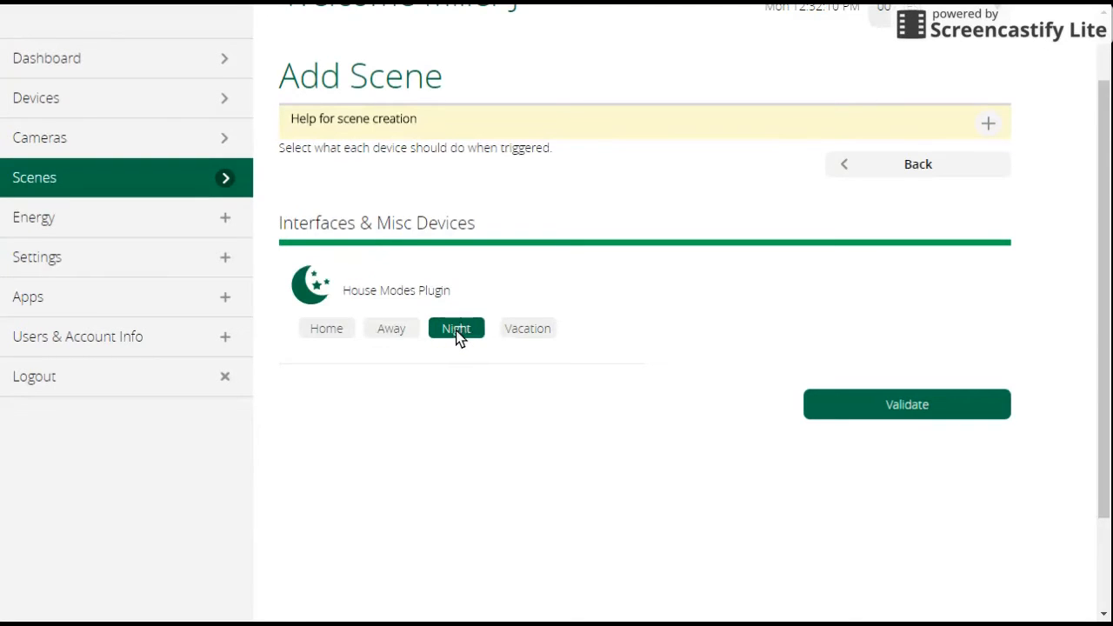
click(906, 406)
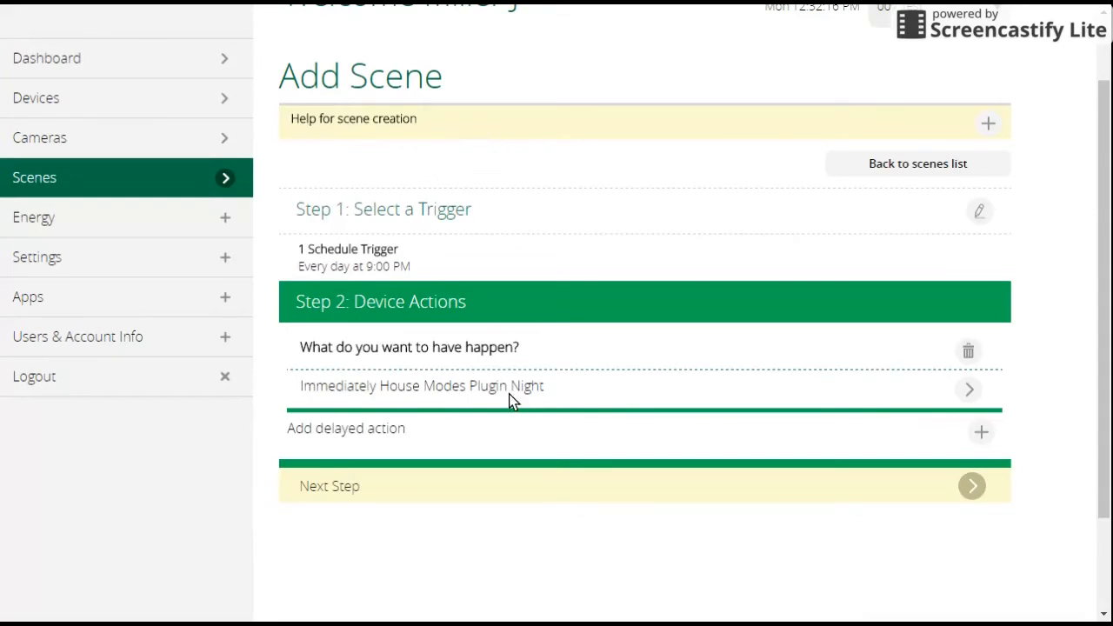
Name the scene "Home to Night Mode" in the final step and finish creating it
click(504, 494)
scroll(656, 475, down, 4)
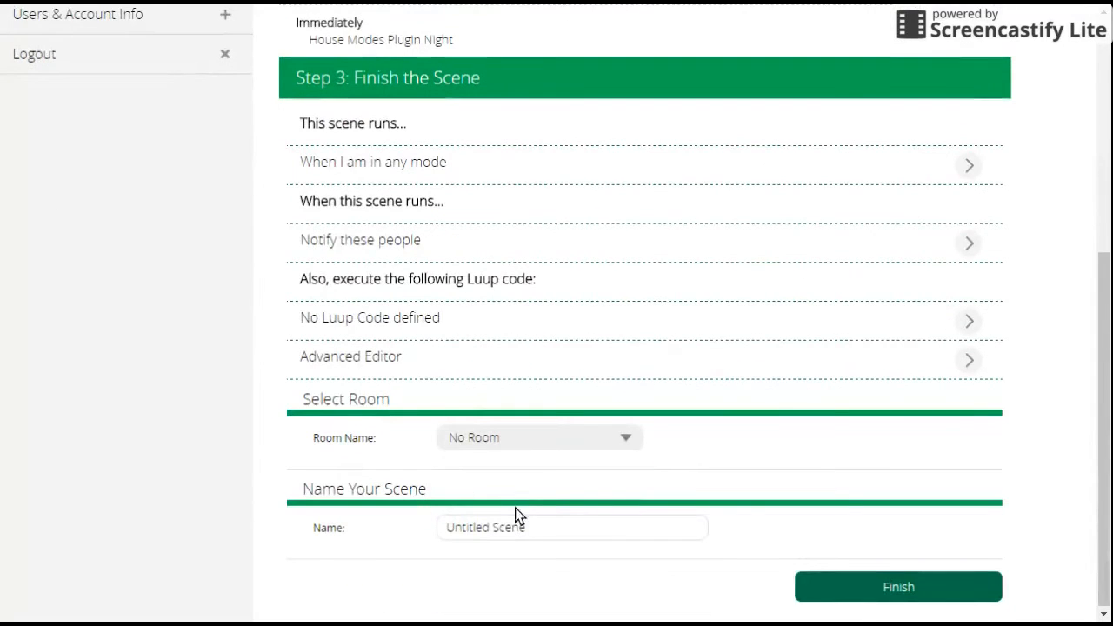
drag(552, 525, 406, 531)
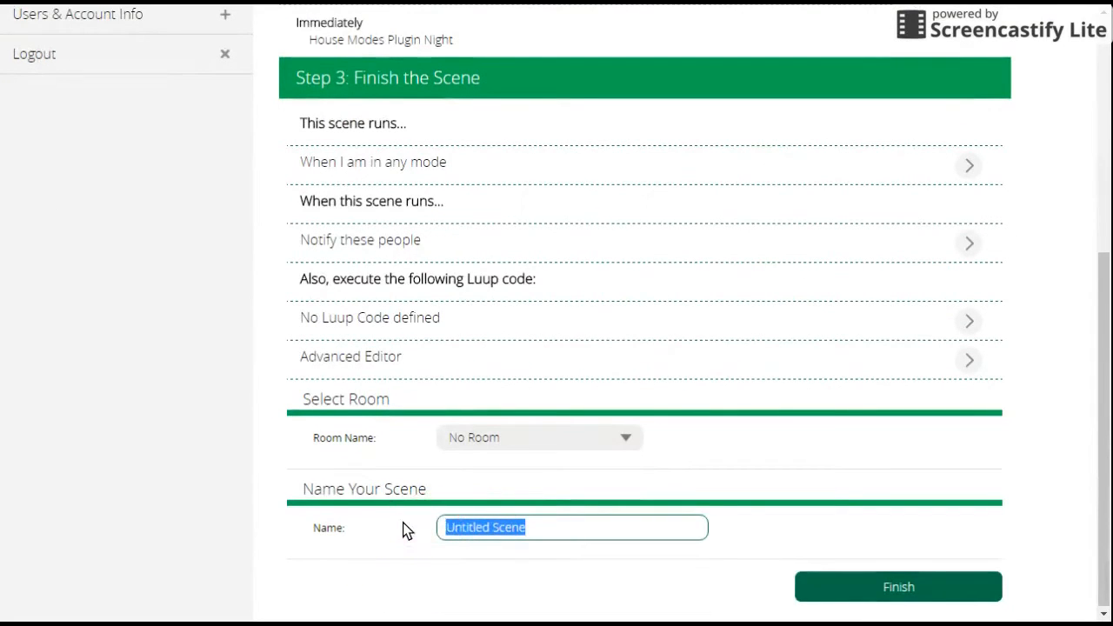
text(HOme to)
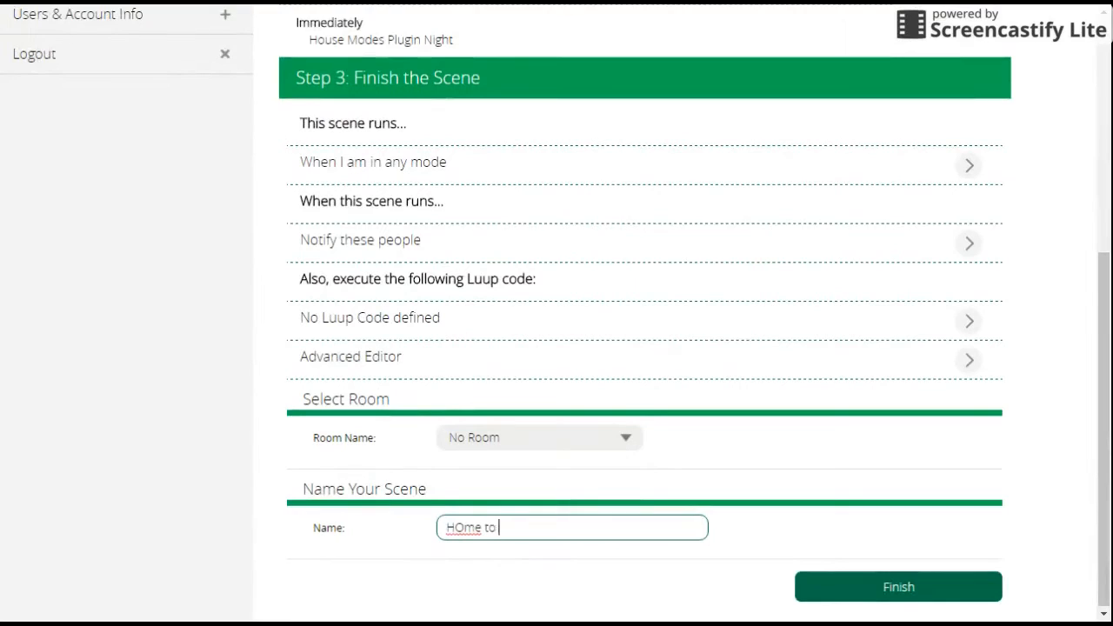
text( Night Mode)
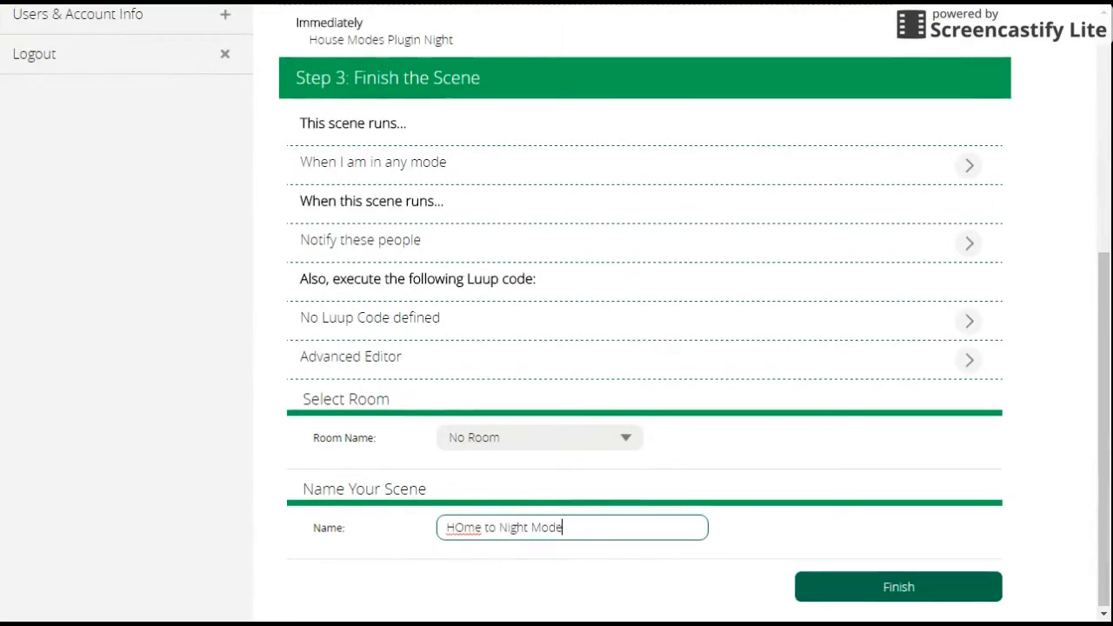
click(464, 528)
key(BackSpace)
text(o)
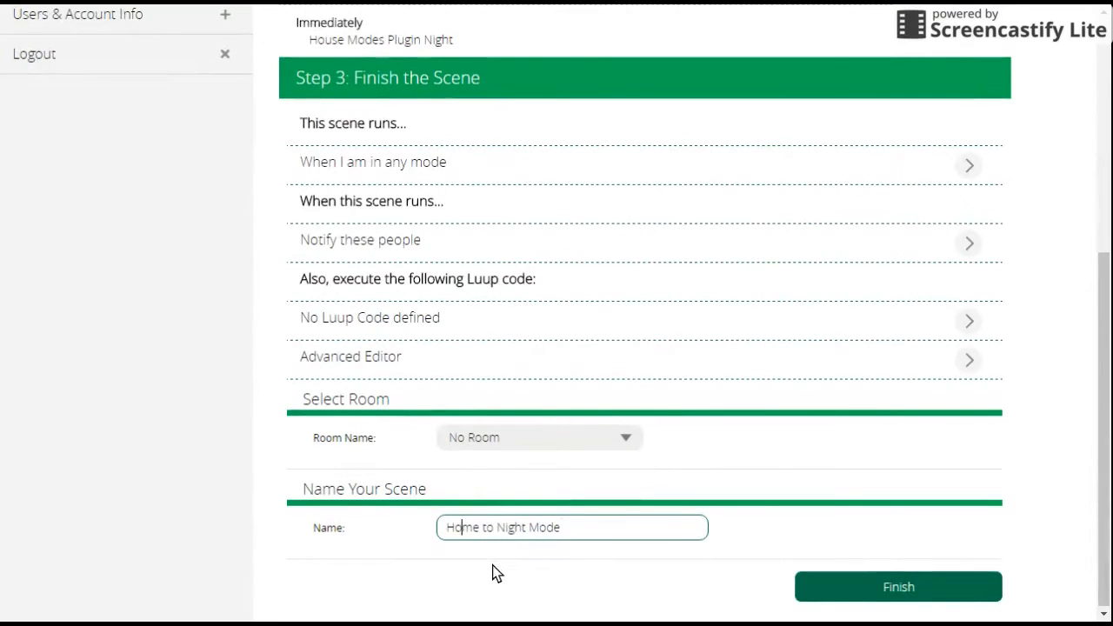
click(885, 588)
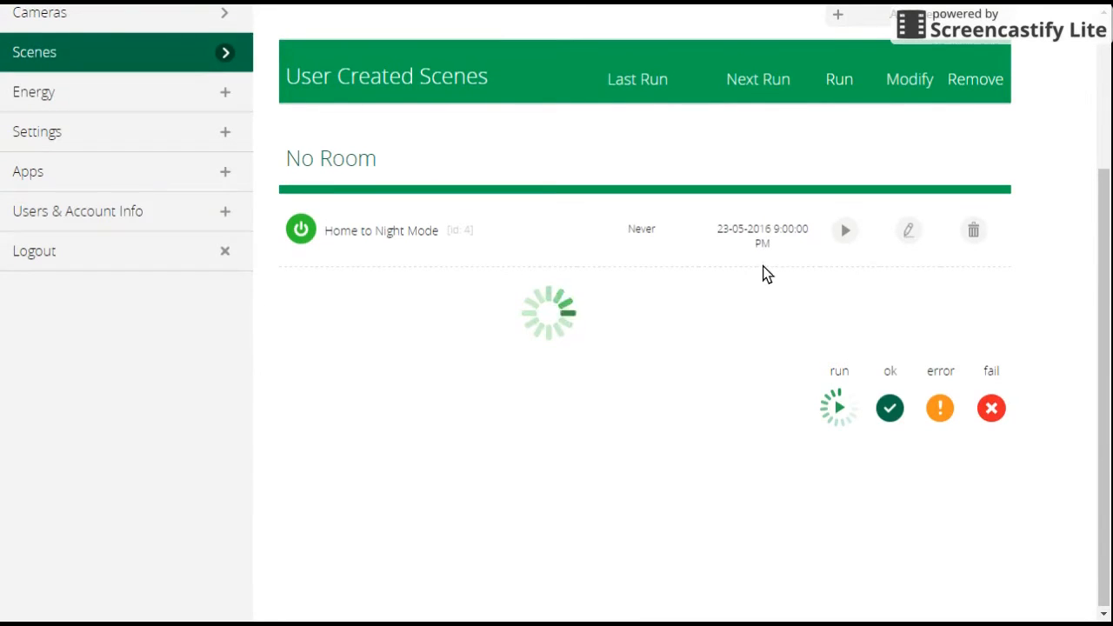
Switch the house mode to Home from the dashboard
scroll(131, 217, up, 3)
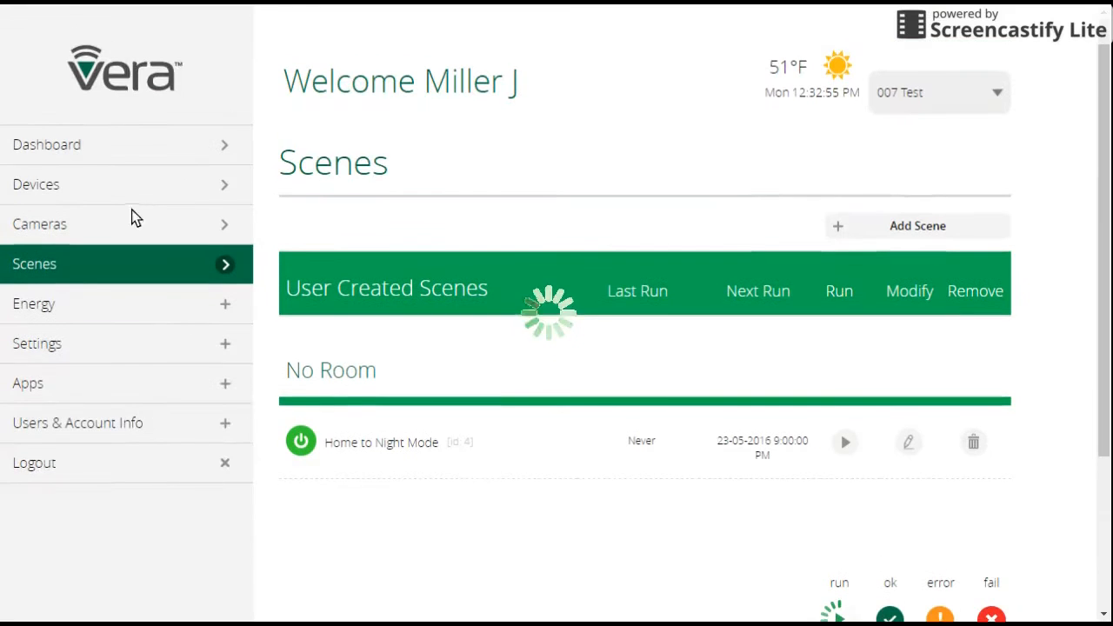
click(104, 148)
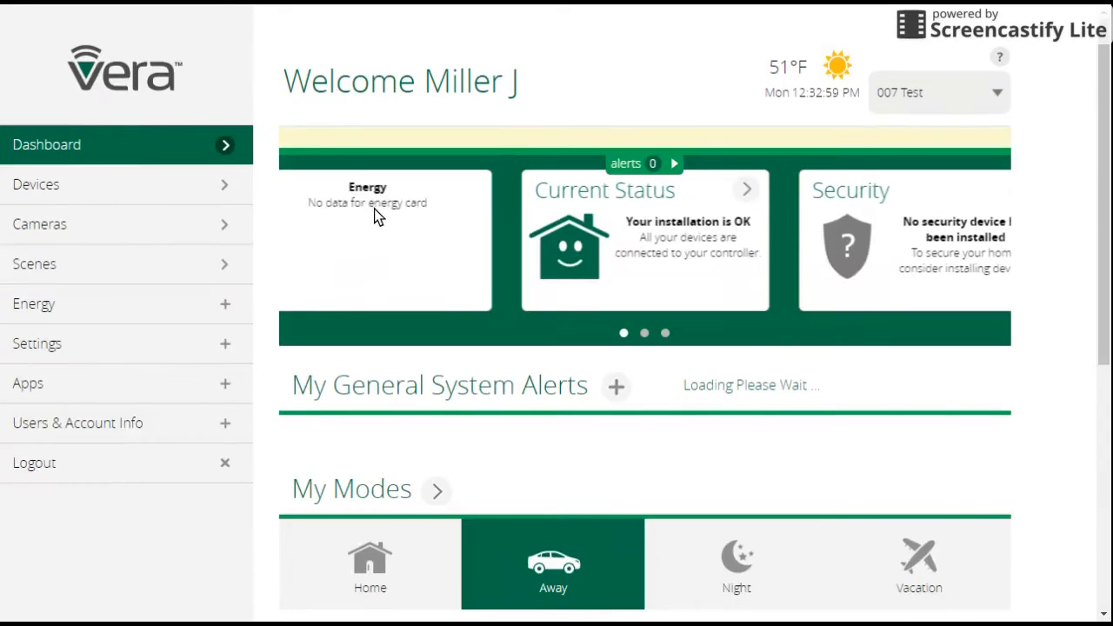
scroll(572, 513, down, 2)
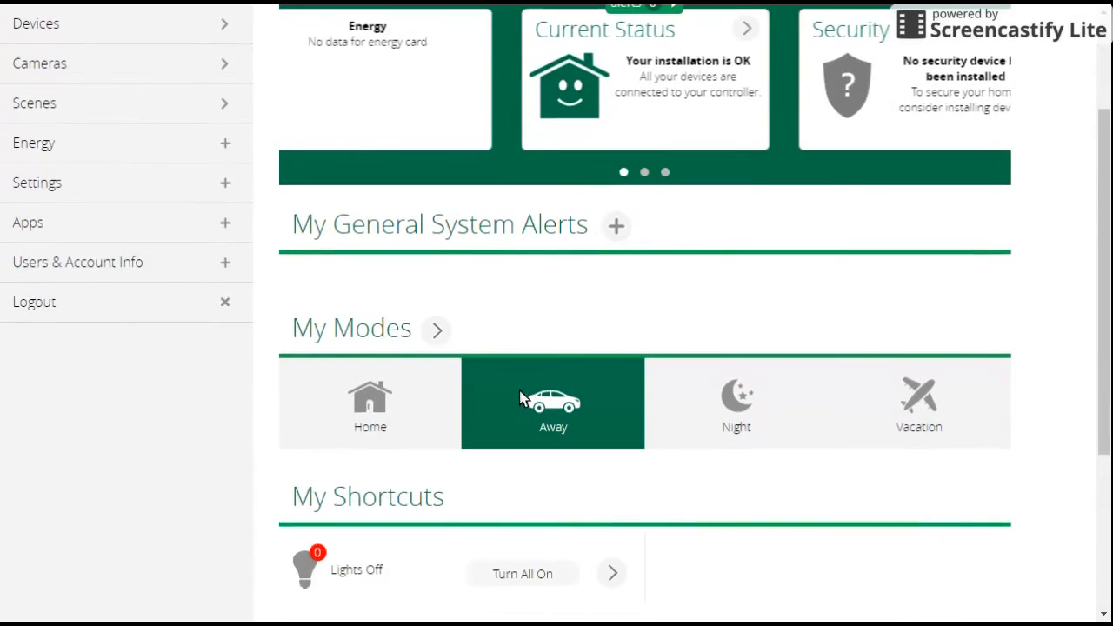
click(371, 407)
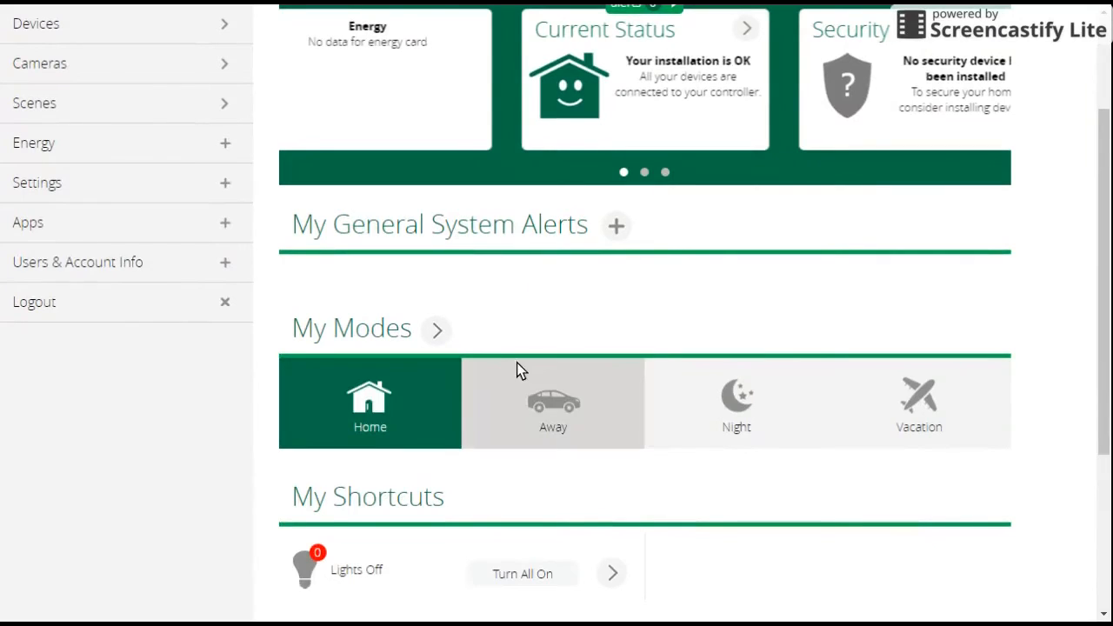
Run the "Home to Night Mode" scene manually from the scenes list
scroll(340, 393, up, 2)
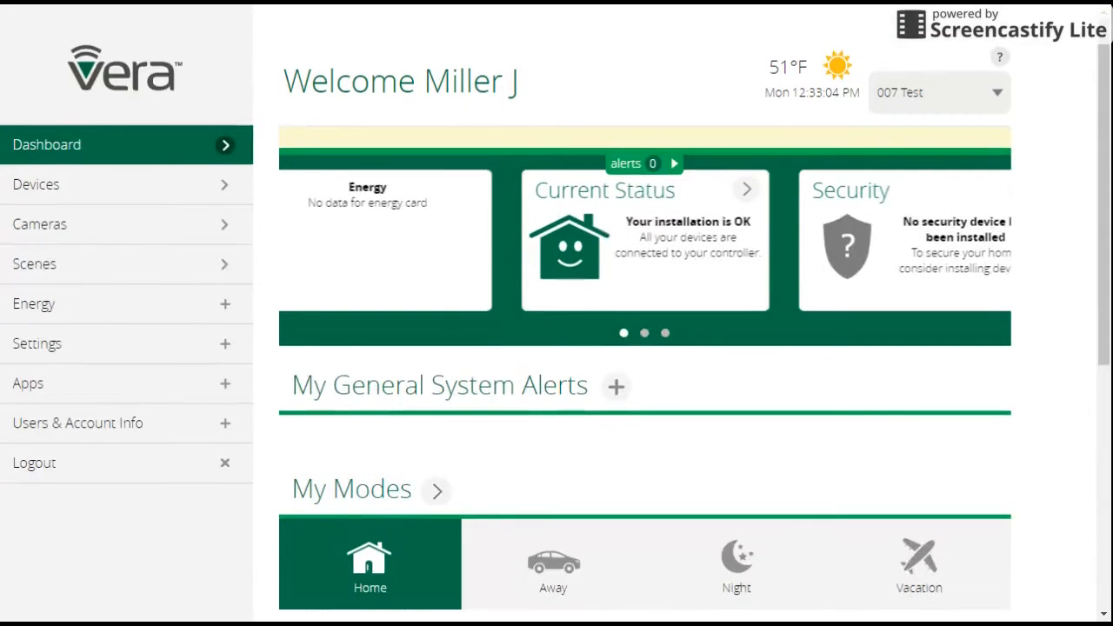
click(47, 271)
scroll(437, 377, down, 2)
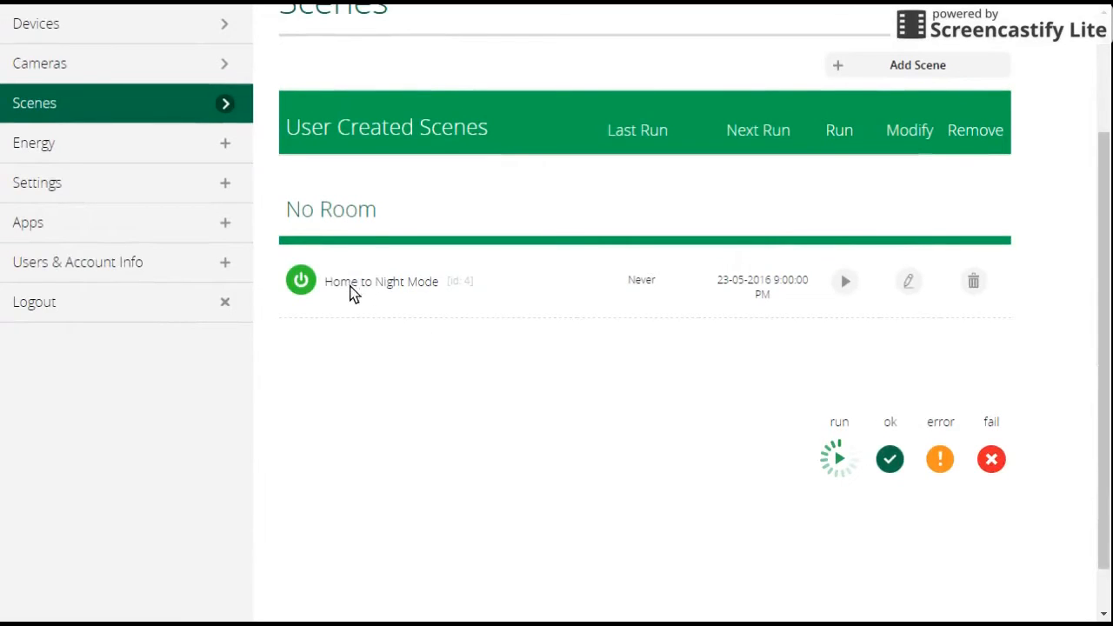
click(847, 286)
Check on the dashboard which house mode is active under My Modes
scroll(120, 116, up, 2)
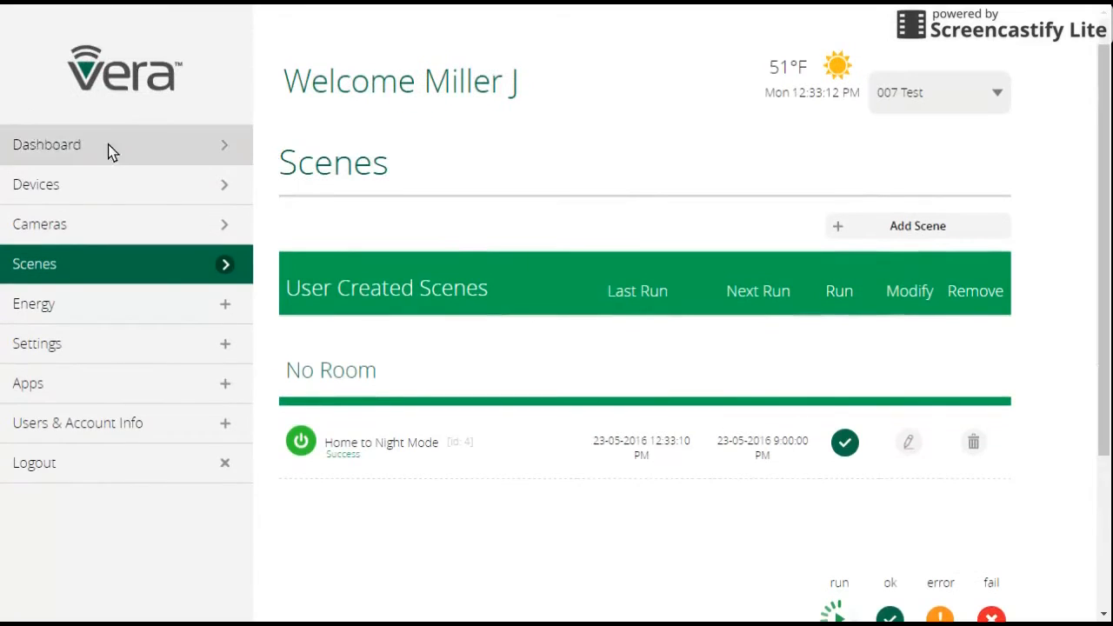
click(90, 157)
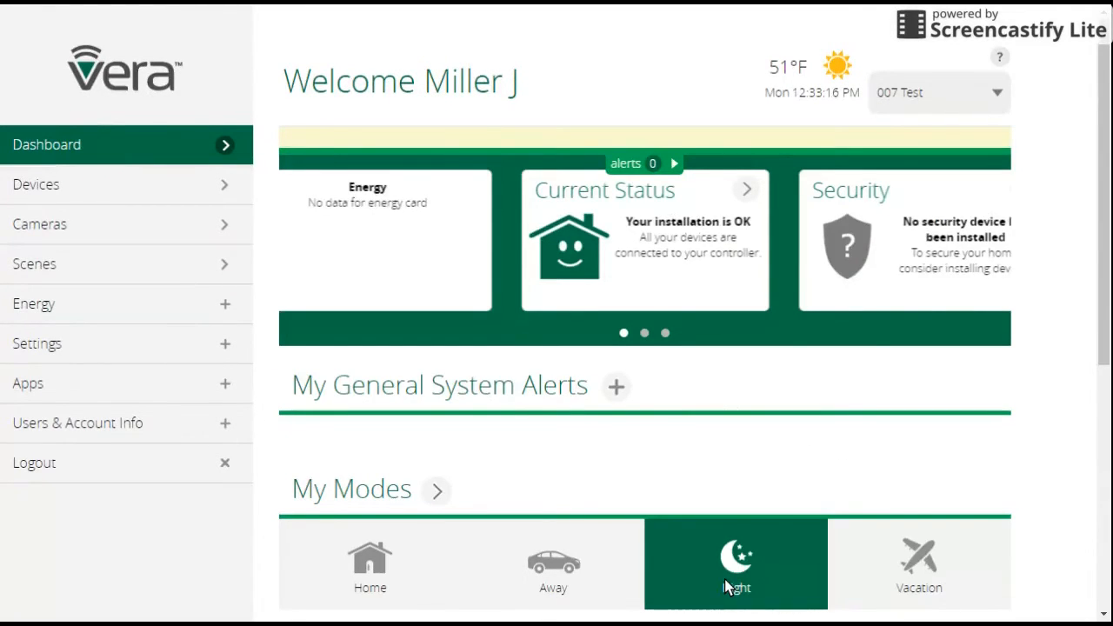
scroll(693, 505, down, 3)
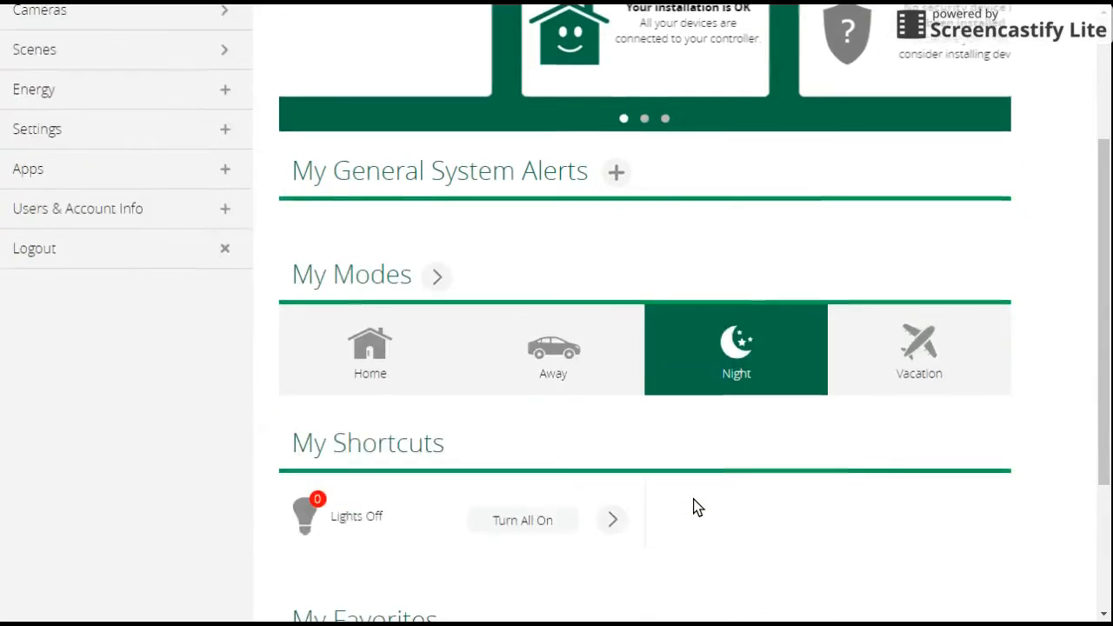
Start another new scene with a daily schedule trigger at a time of day of 6:30 AM and validate it
scroll(694, 504, up, 2)
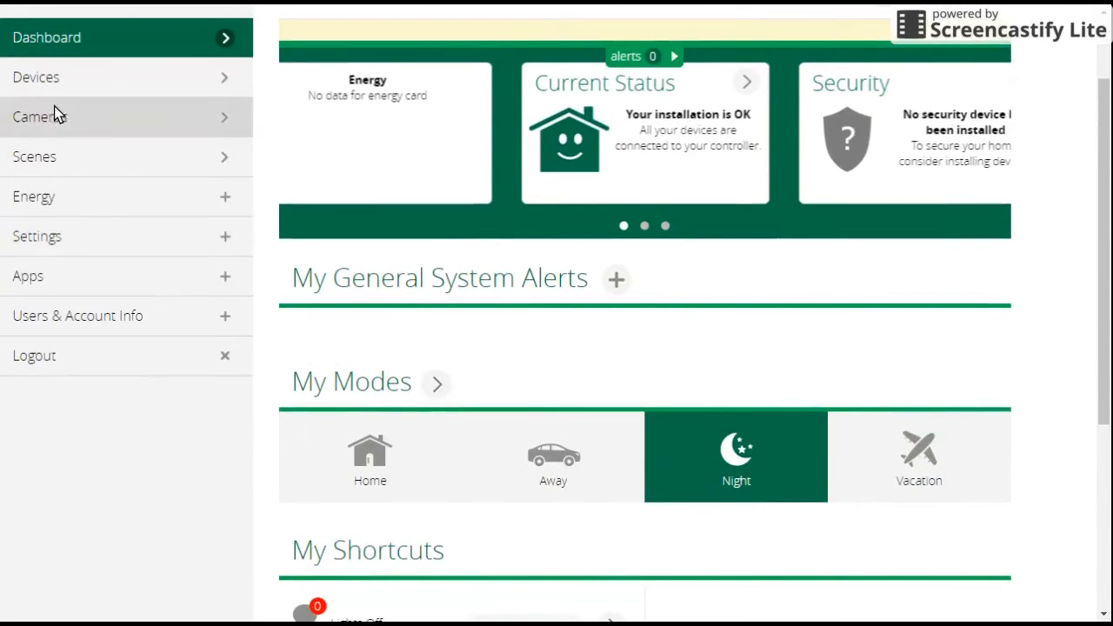
click(58, 157)
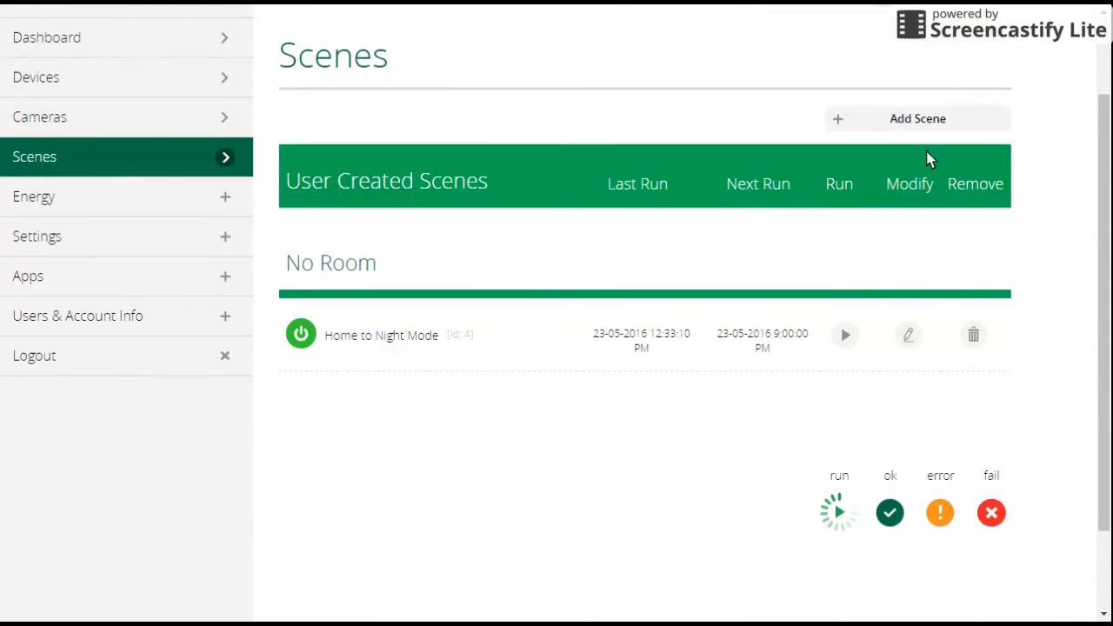
click(895, 123)
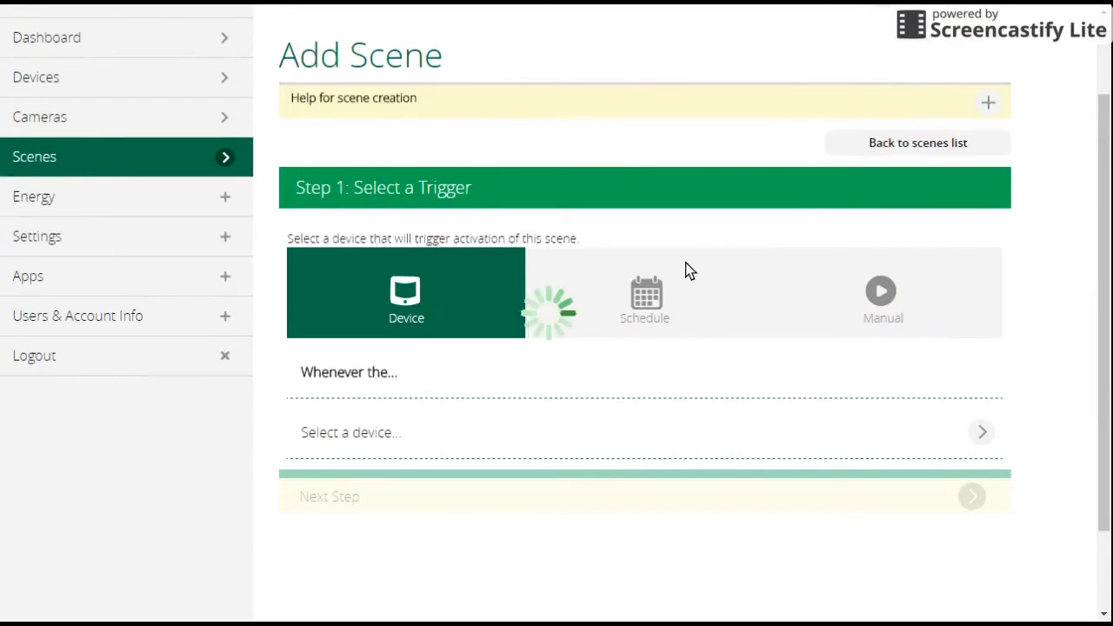
click(617, 318)
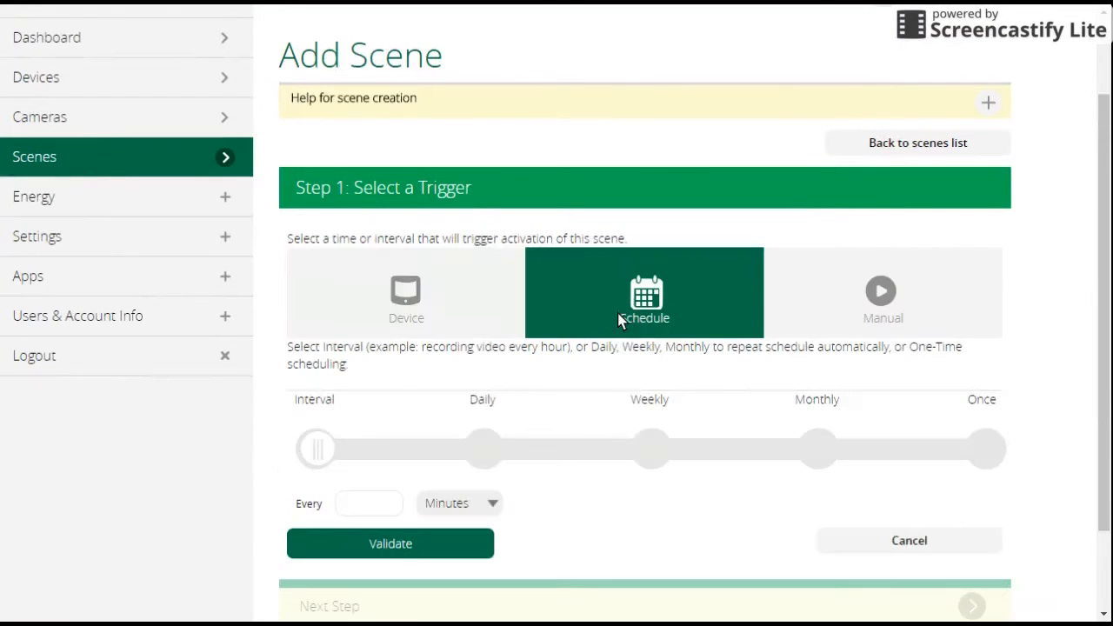
click(489, 449)
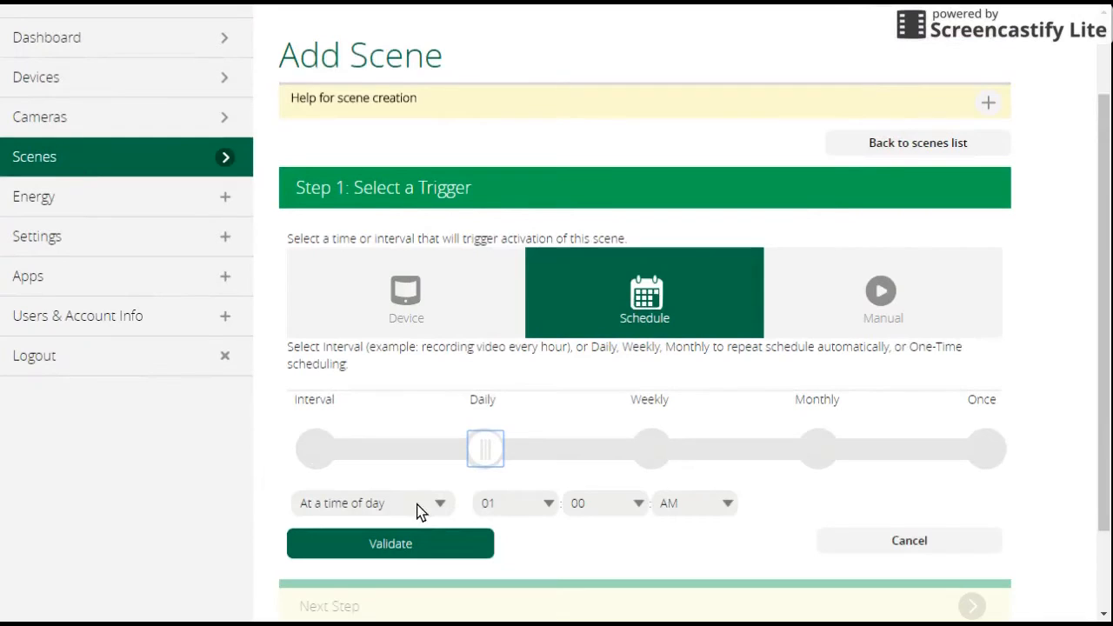
click(521, 507)
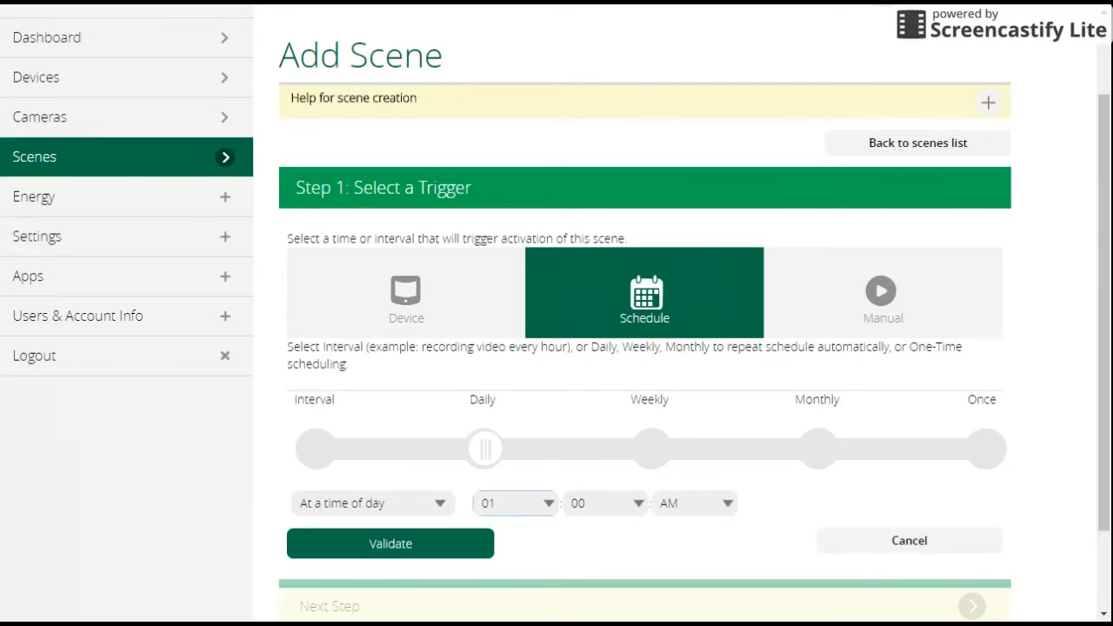
click(502, 614)
click(626, 503)
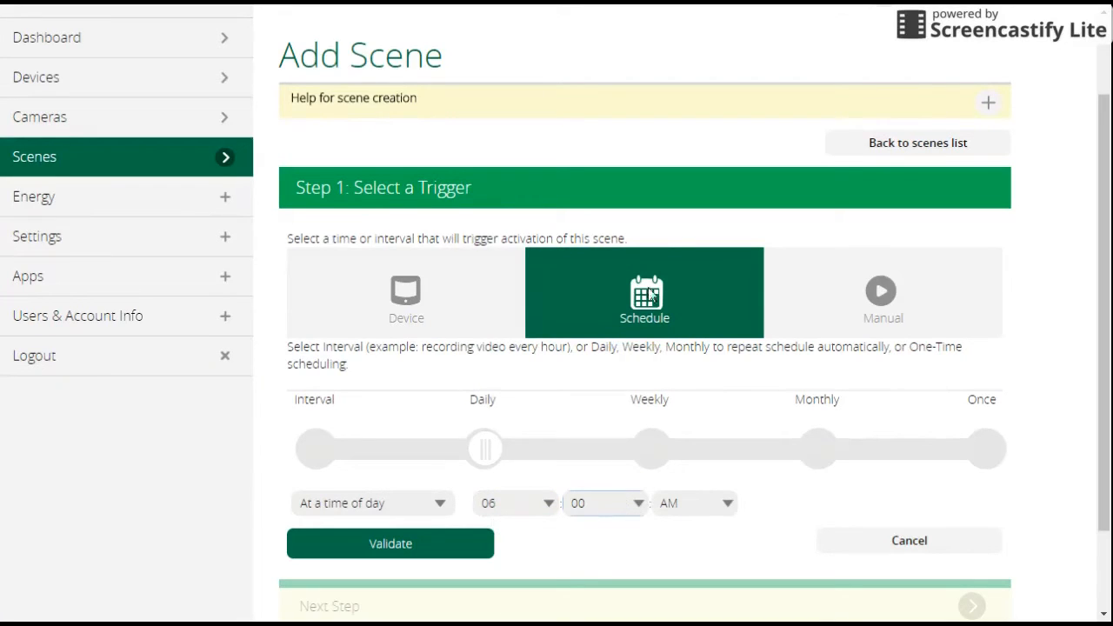
click(596, 353)
click(425, 543)
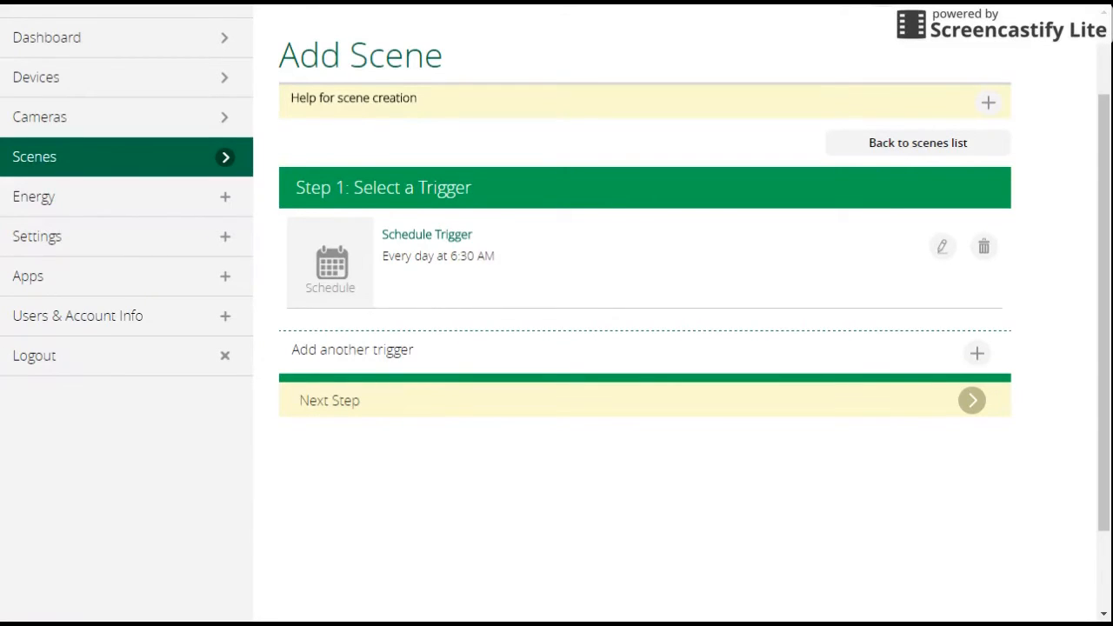
Add the House Modes Plugin as the new scene's immediate device action, set it to Home and validate it
click(450, 404)
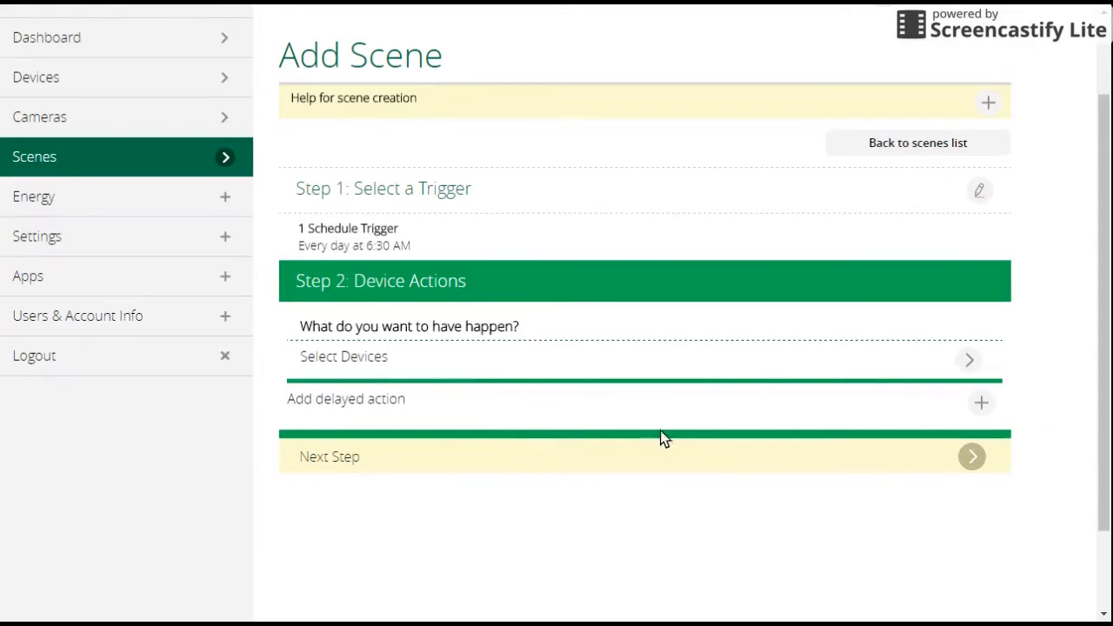
click(971, 358)
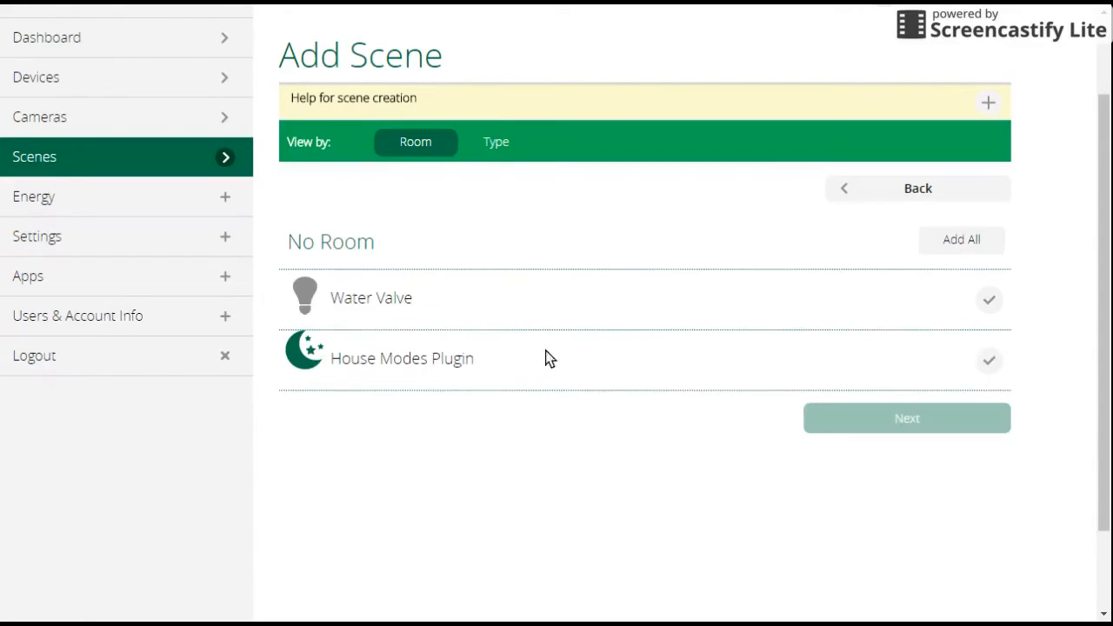
click(989, 360)
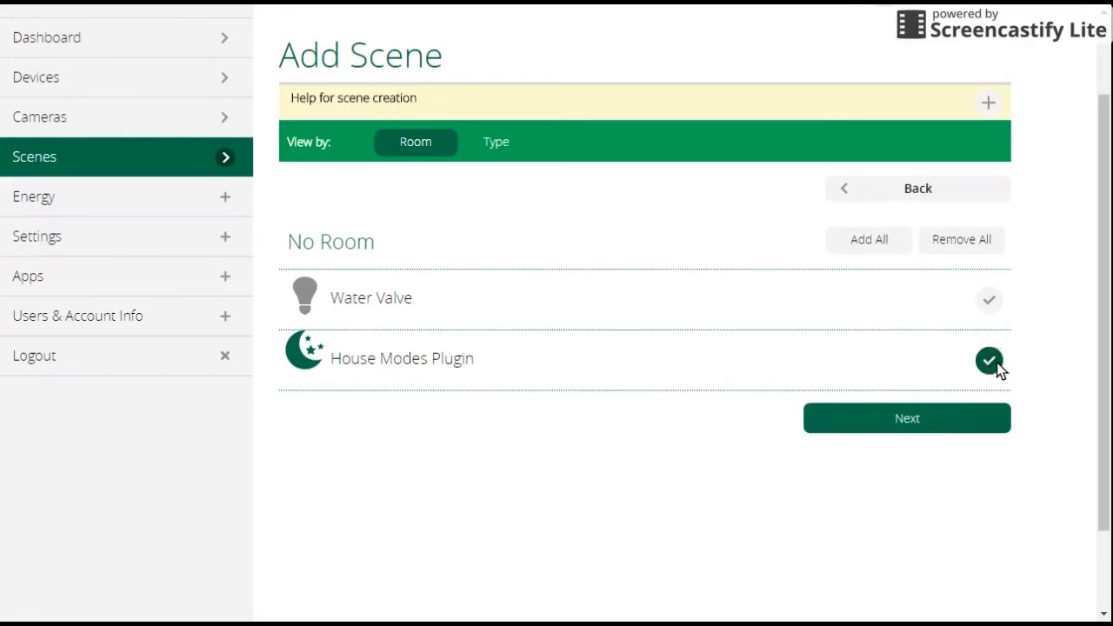
click(904, 420)
click(319, 335)
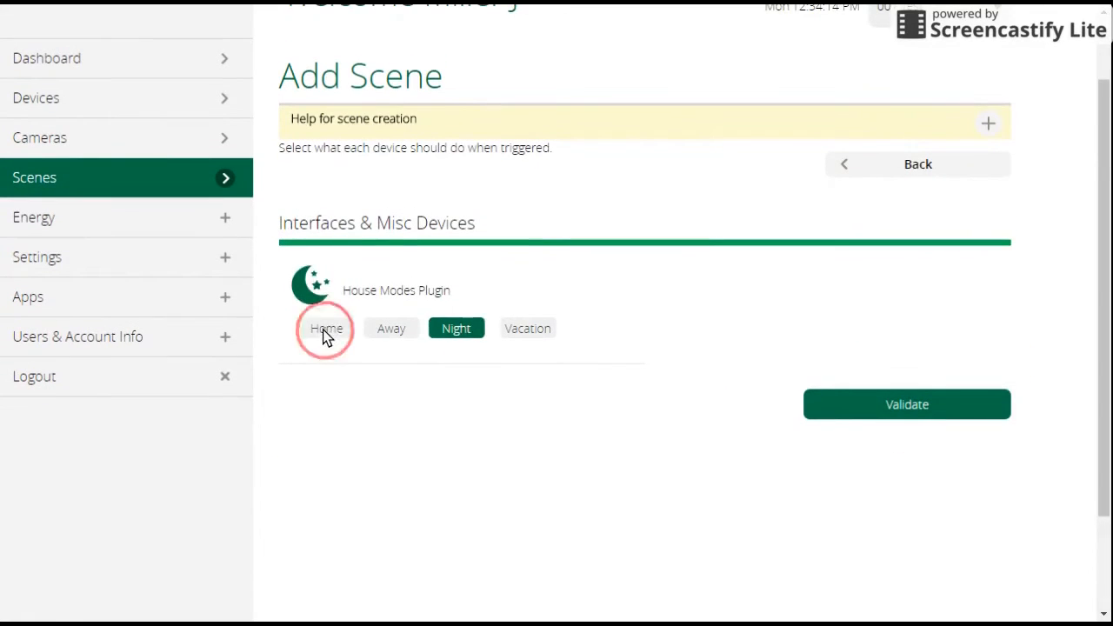
click(908, 409)
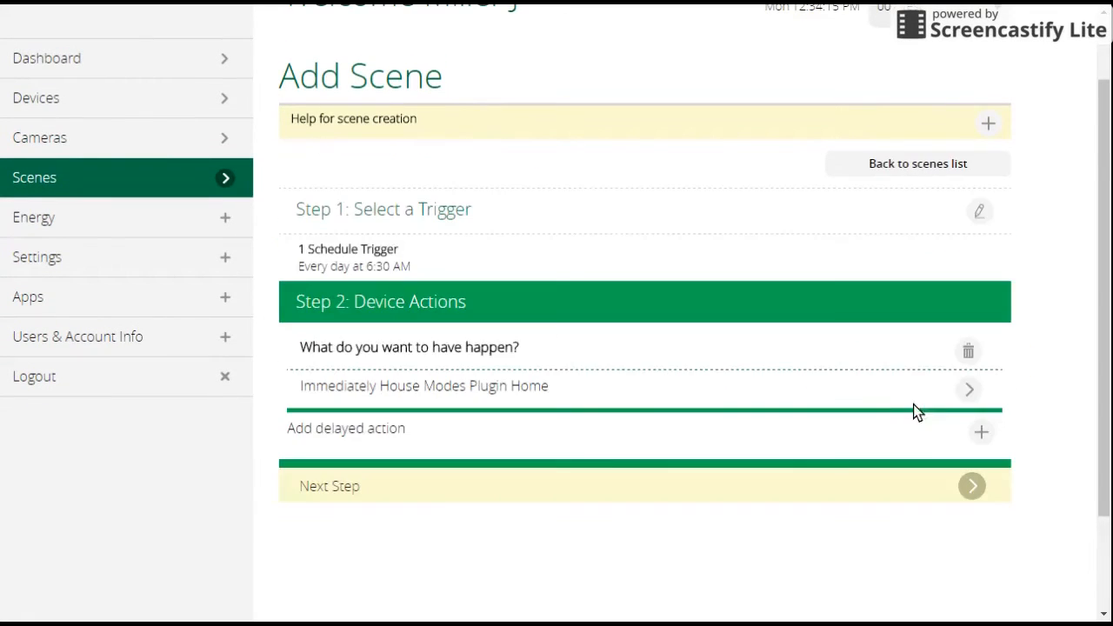
Proceed to the final step and name the scene "Night to Home Mode"
click(620, 493)
scroll(627, 502, down, 3)
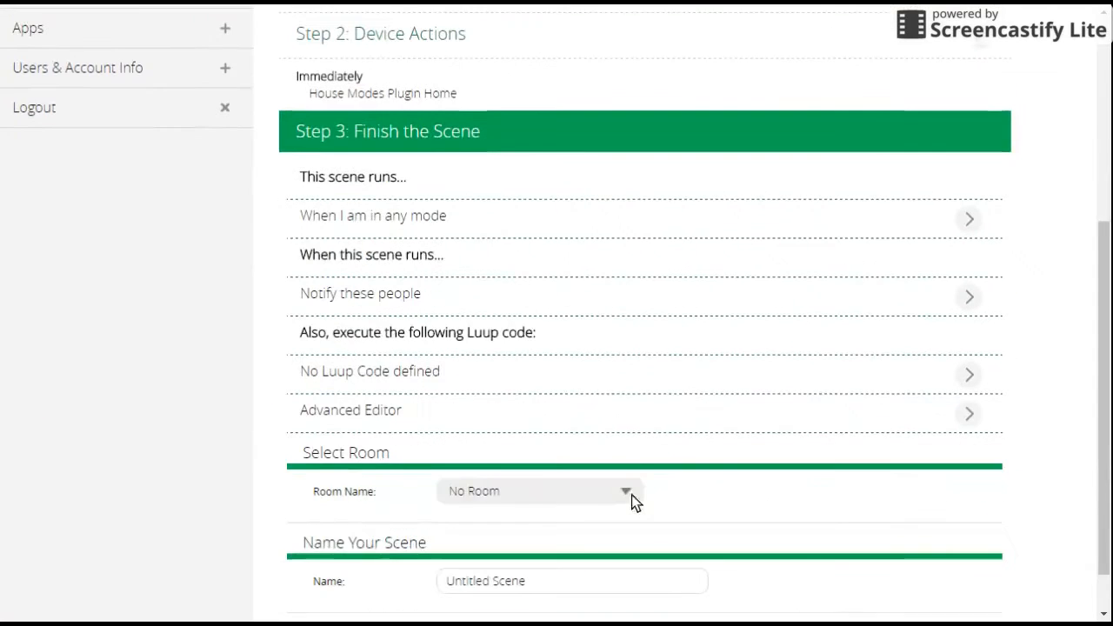
scroll(530, 509, down, 1)
drag(532, 526, 427, 529)
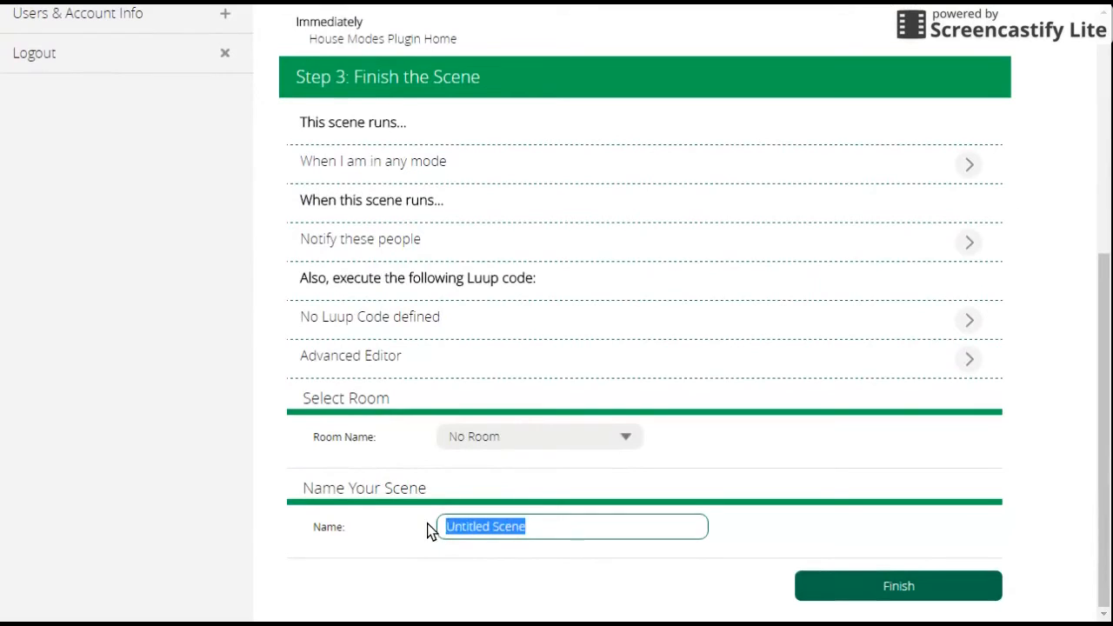
text(Night)
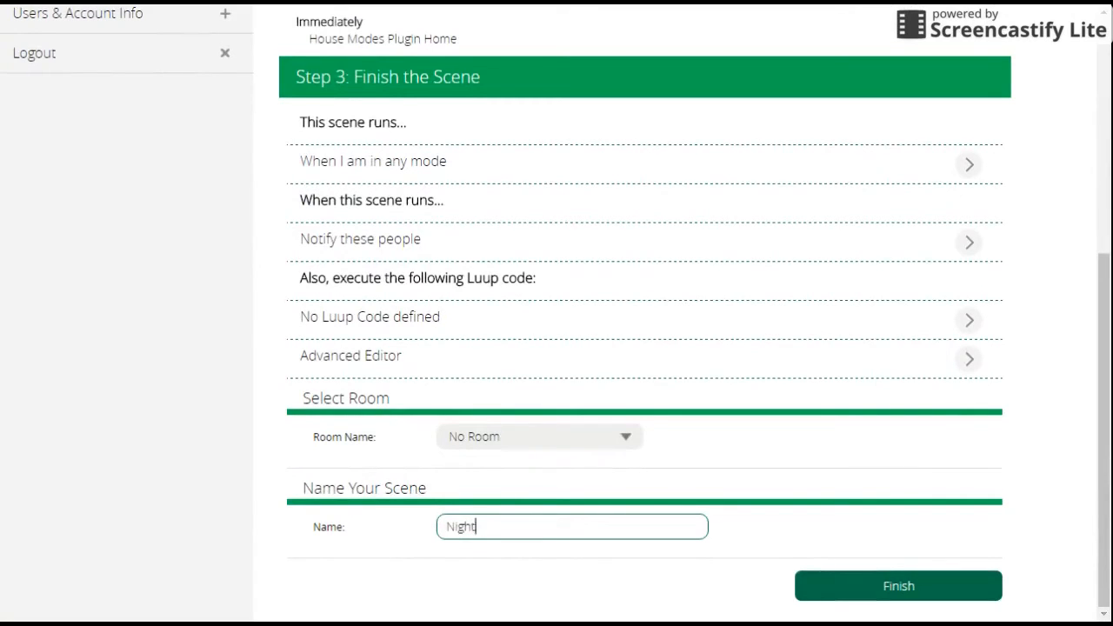
text( to Home Mode)
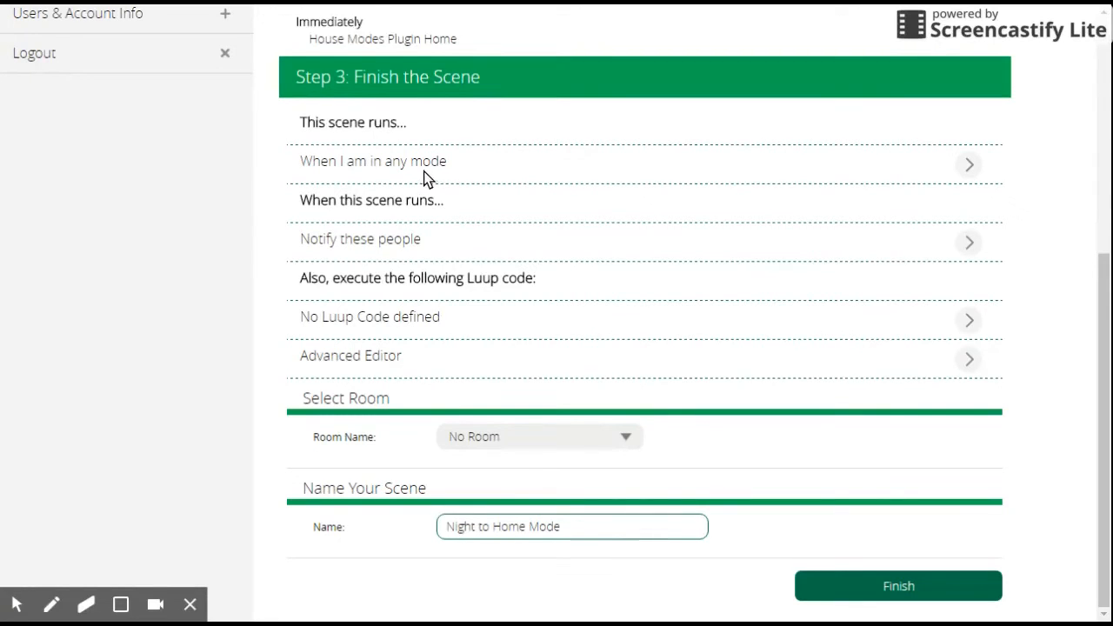
Restrict the scene to run only in Home, Away and Night modes by excluding Vacation
click(968, 172)
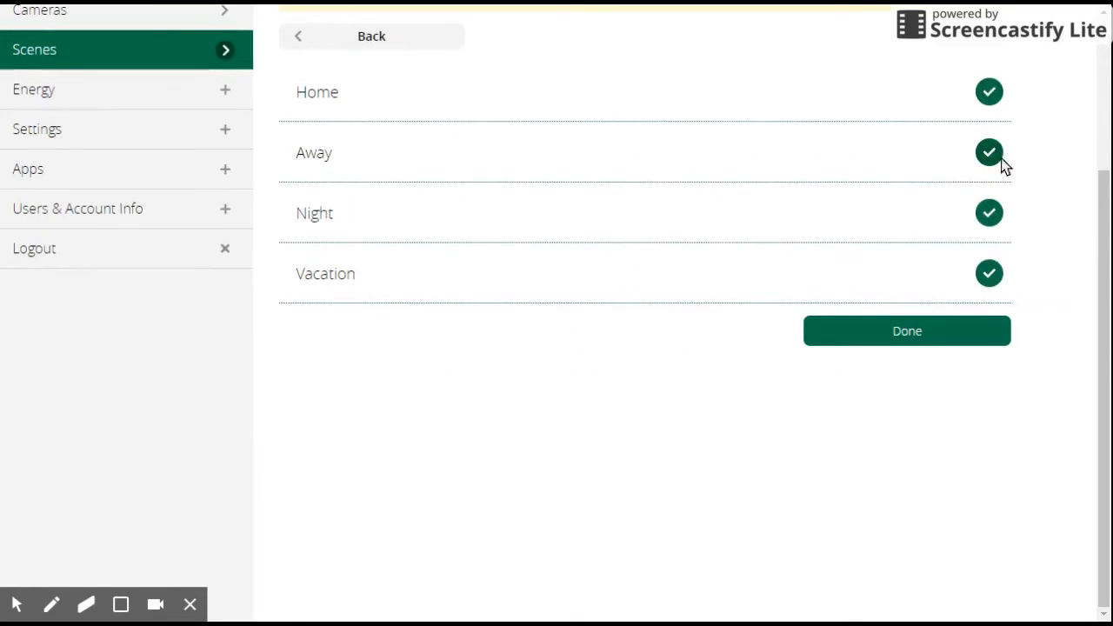
click(989, 275)
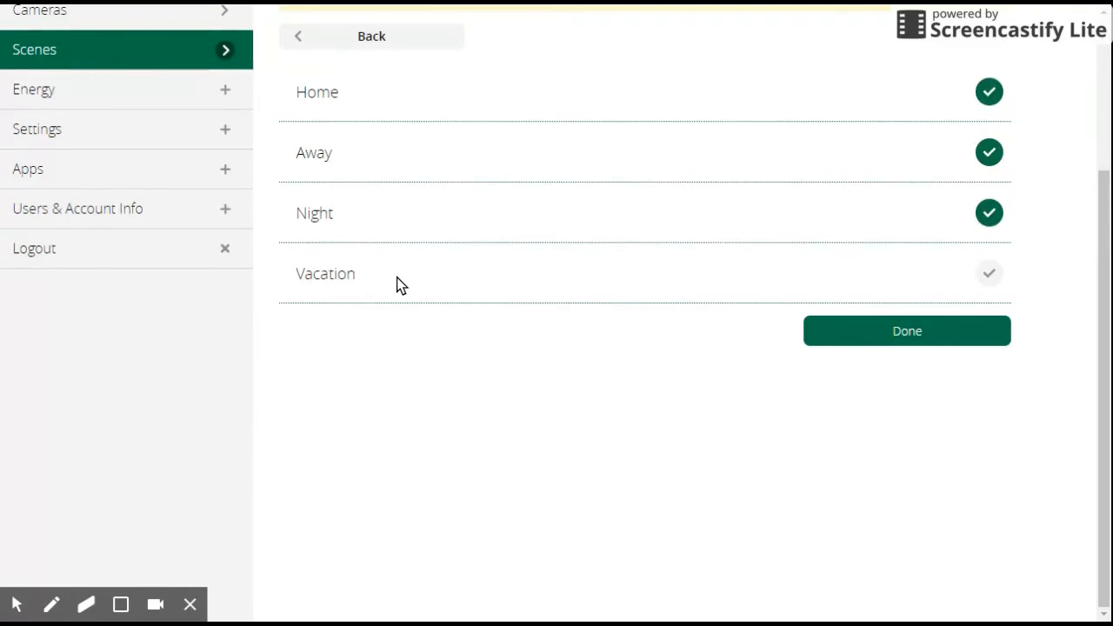
click(190, 605)
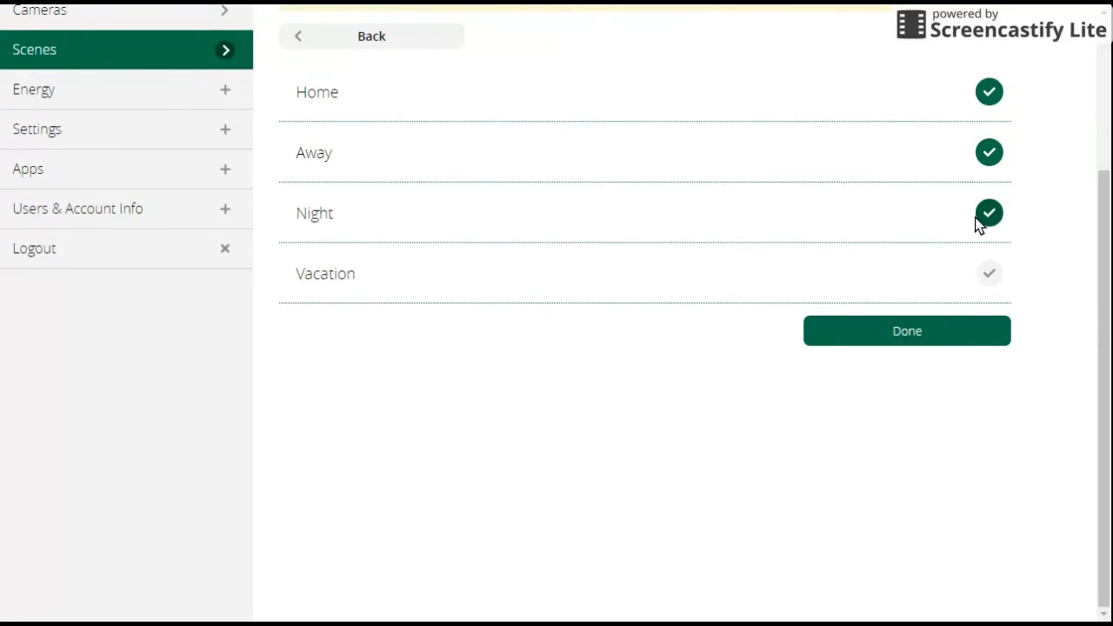
click(906, 334)
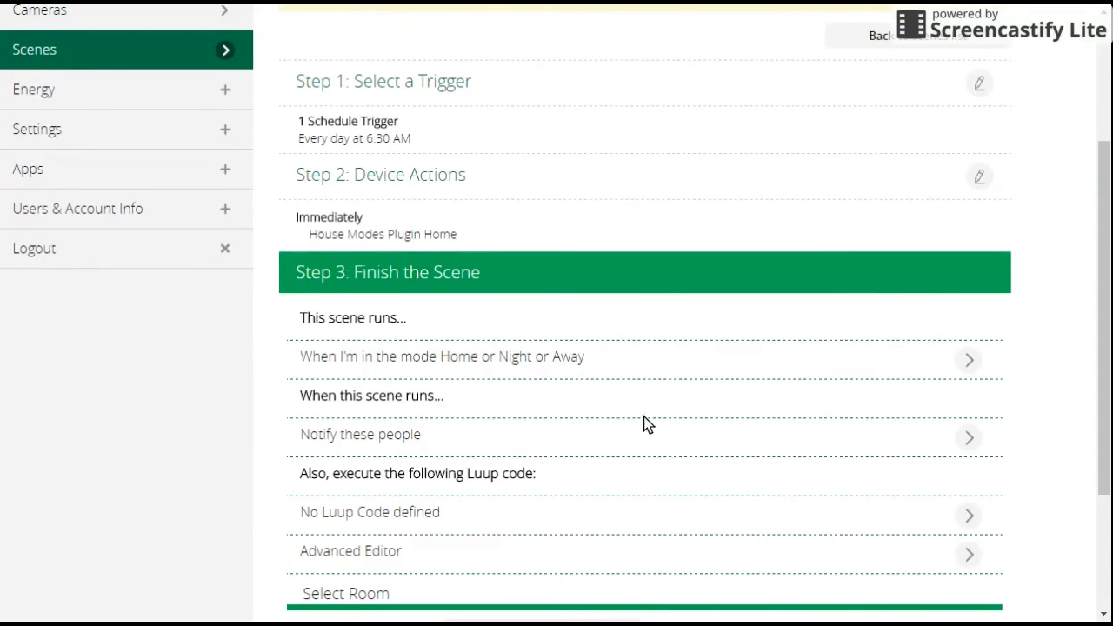
Finish creating the "Night to Home Mode" scene
scroll(645, 424, down, 1)
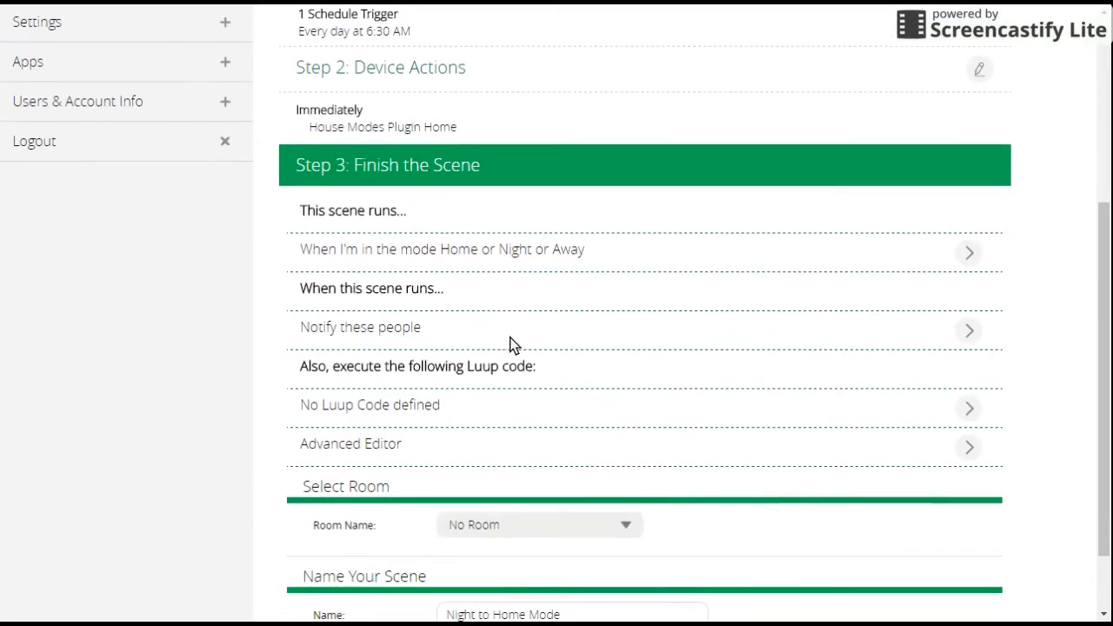
scroll(744, 522, down, 1)
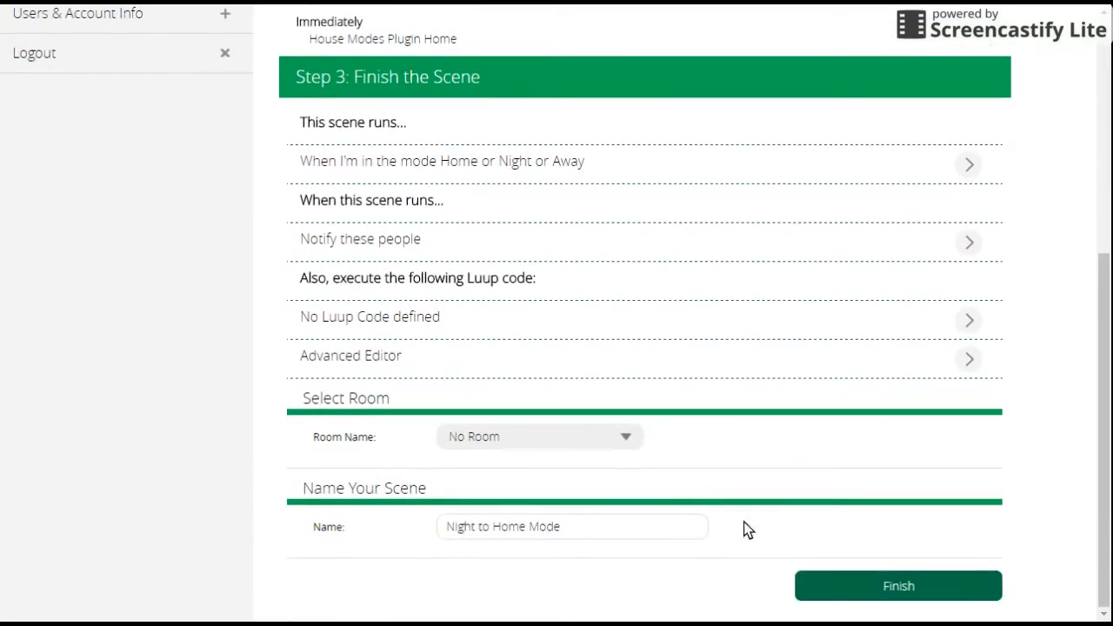
click(887, 593)
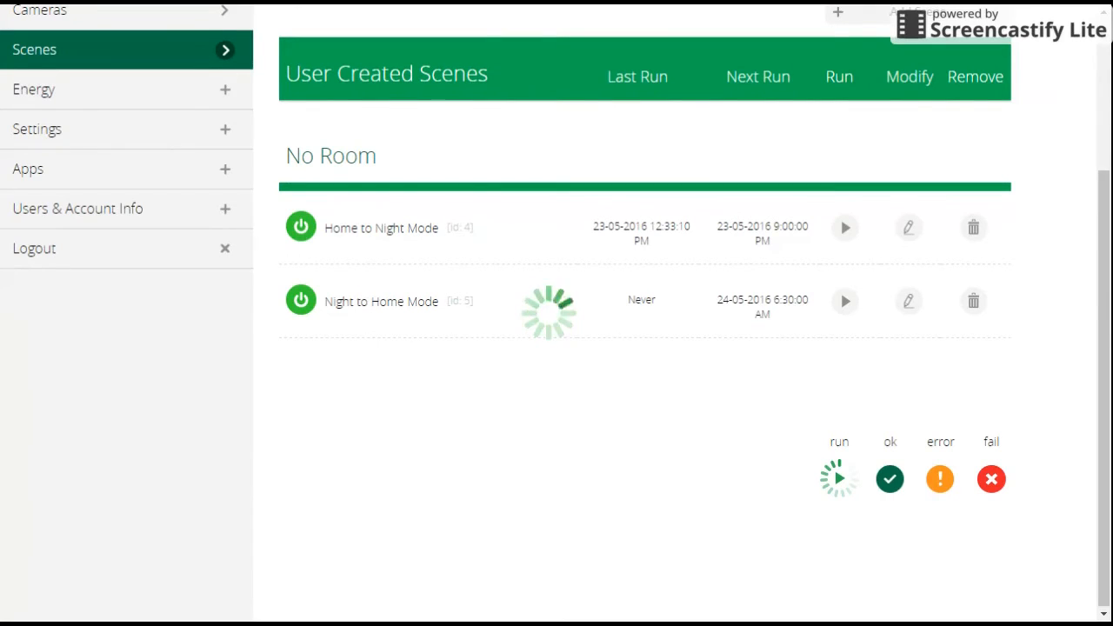
Edit the "Home to Night Mode" scene so it runs only in Home, Night and Away modes, and save it
click(909, 229)
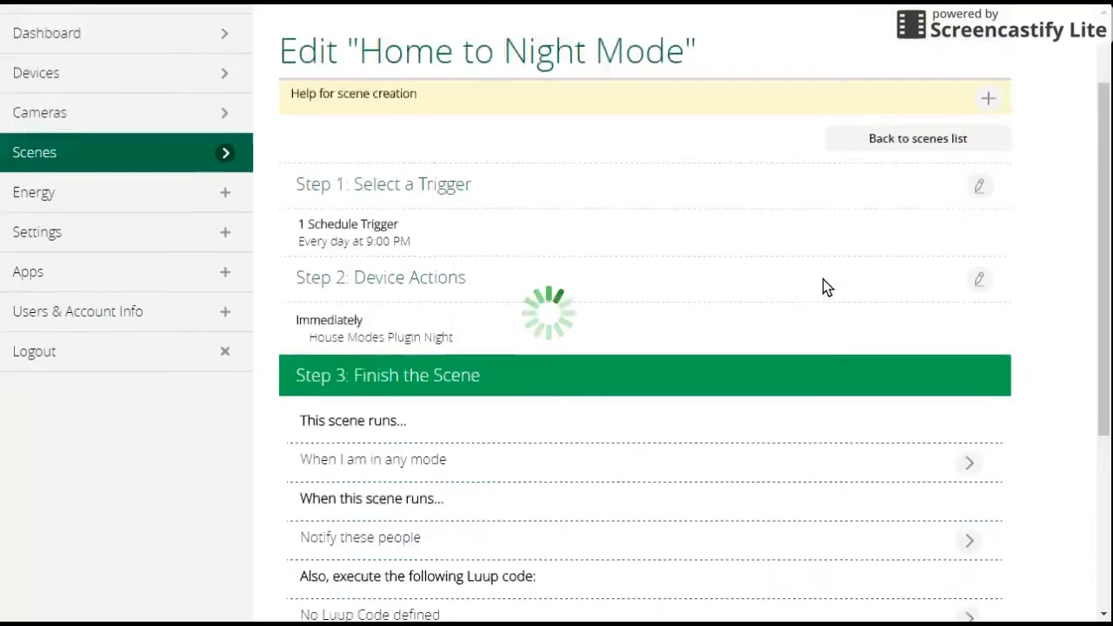
scroll(609, 503, down, 3)
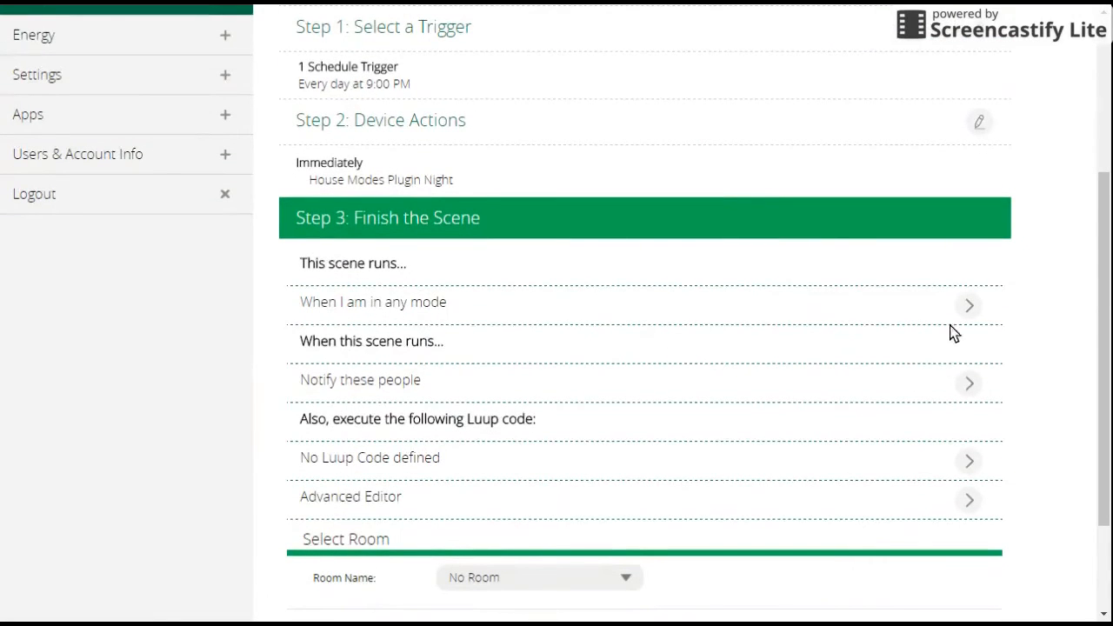
click(971, 304)
click(989, 274)
click(906, 331)
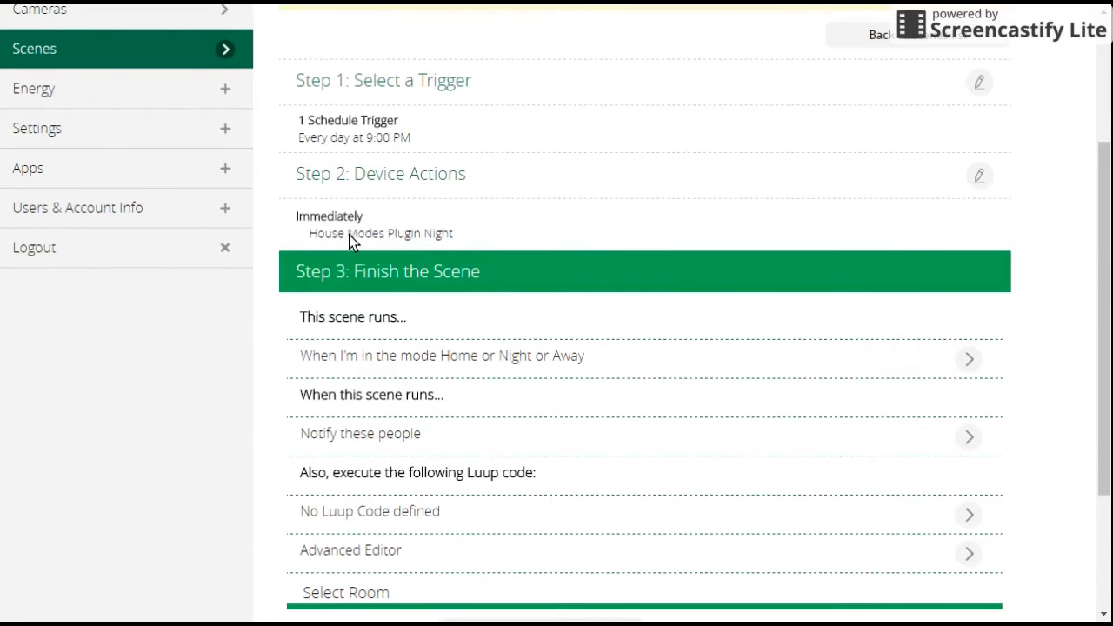
scroll(666, 348, down, 3)
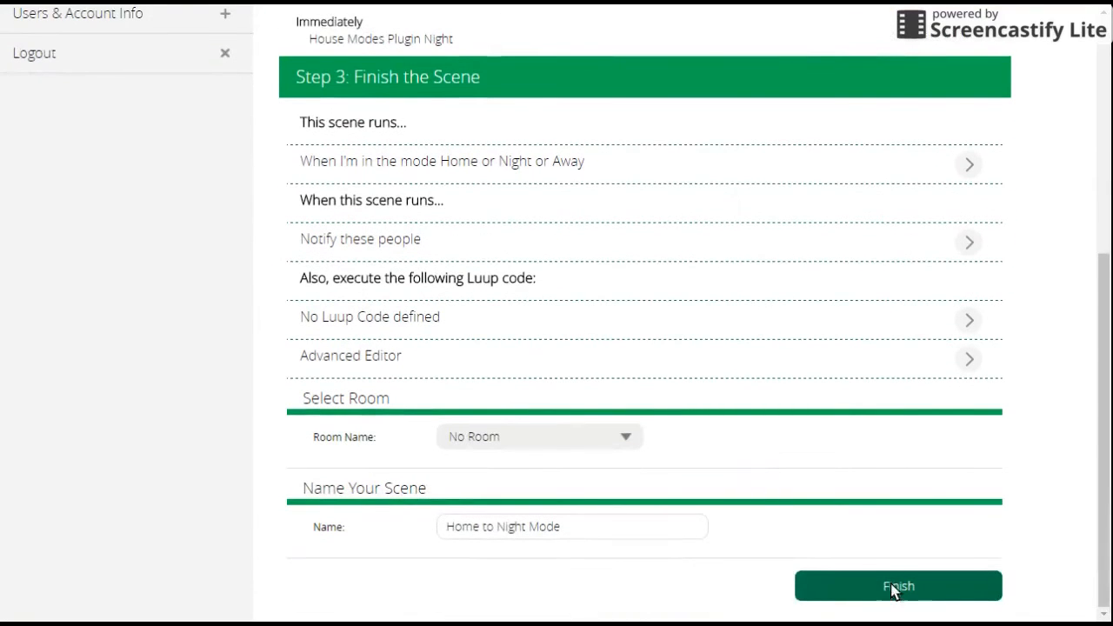
click(892, 585)
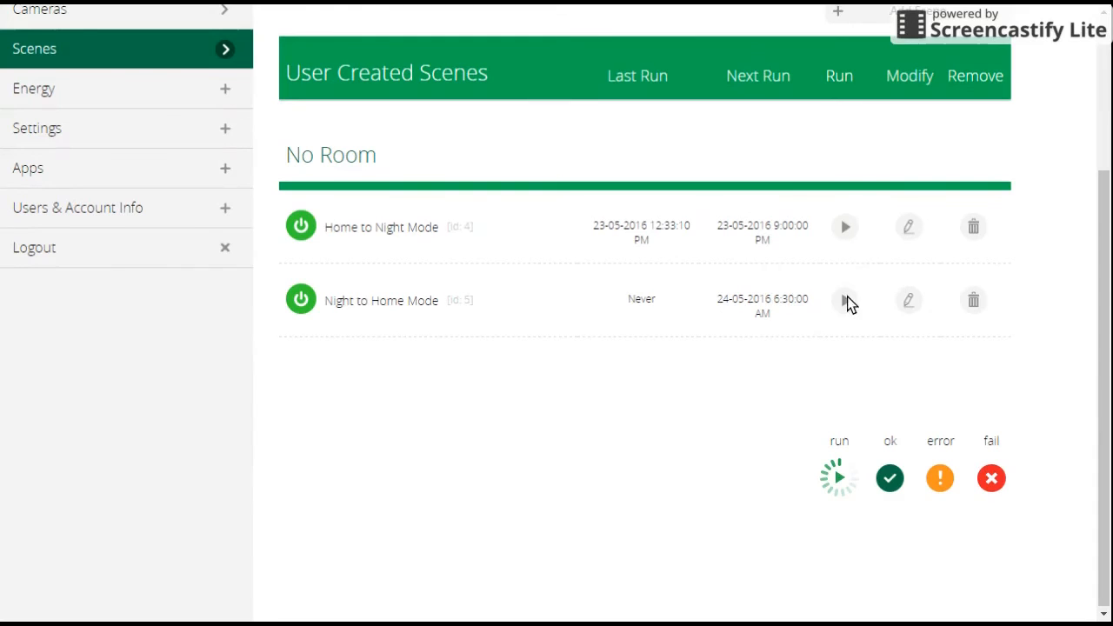
Run the "Night to Home Mode" scene manually, checking the active house mode on the dashboard before and after
scroll(235, 226, up, 3)
click(87, 156)
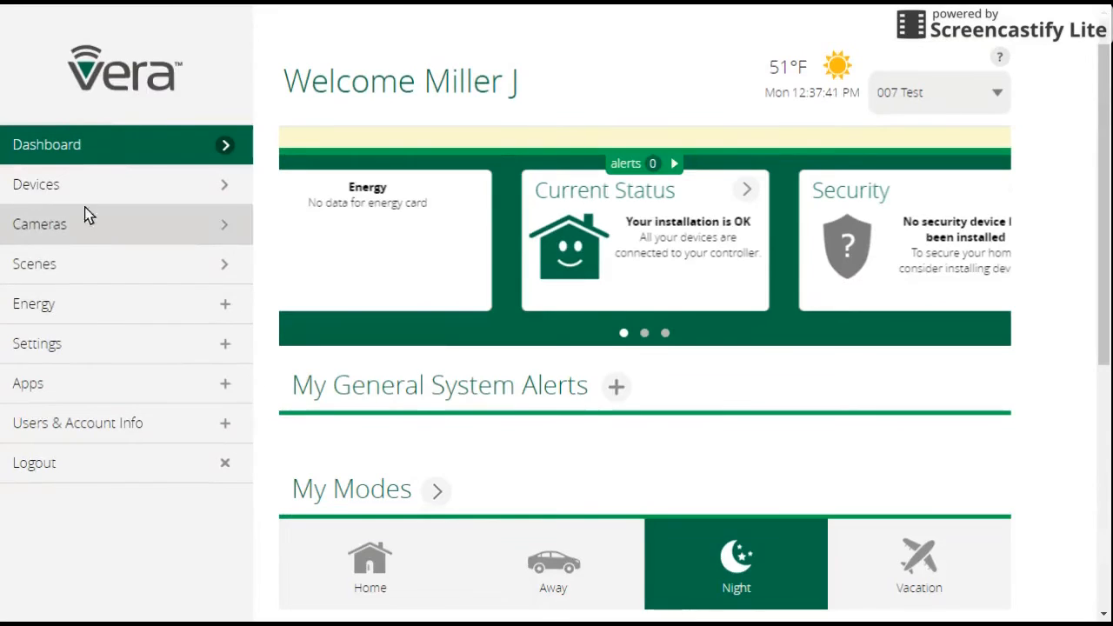
click(70, 266)
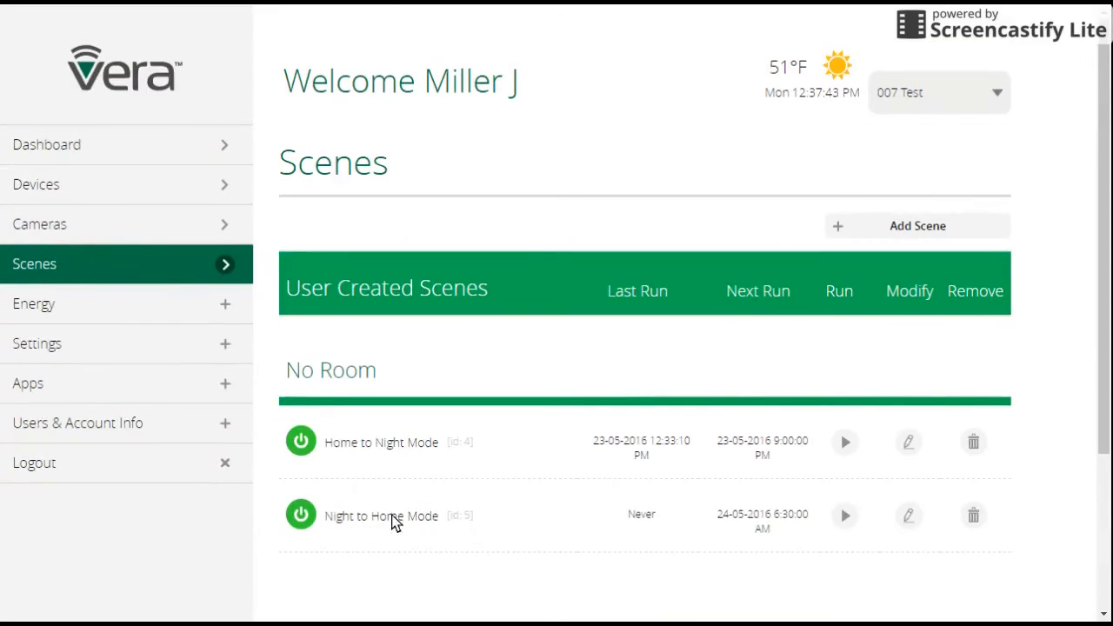
click(844, 518)
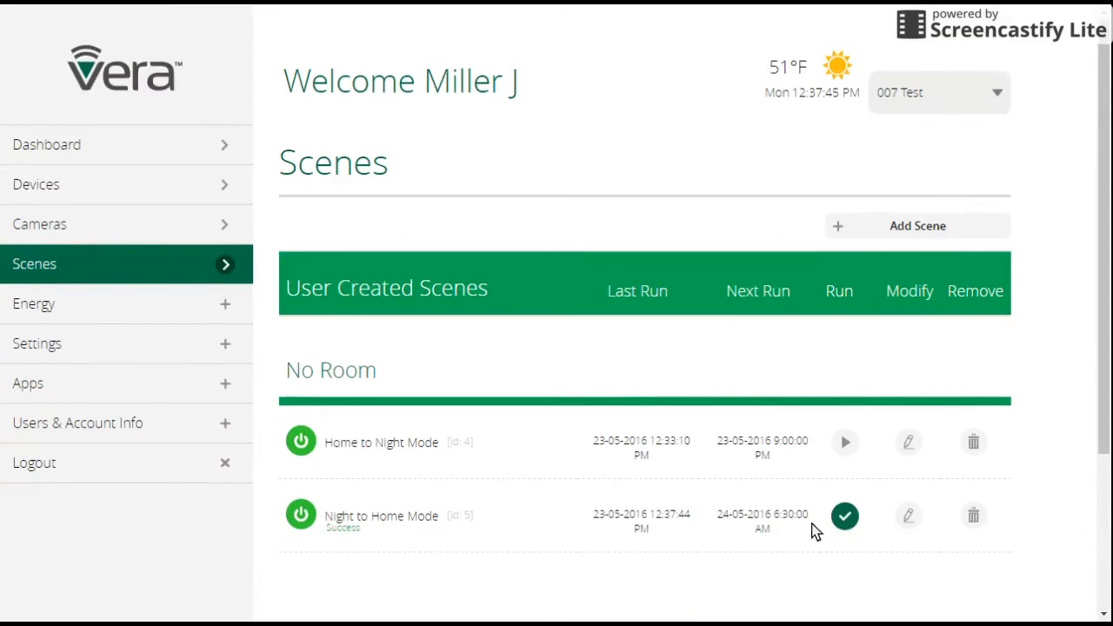
click(97, 145)
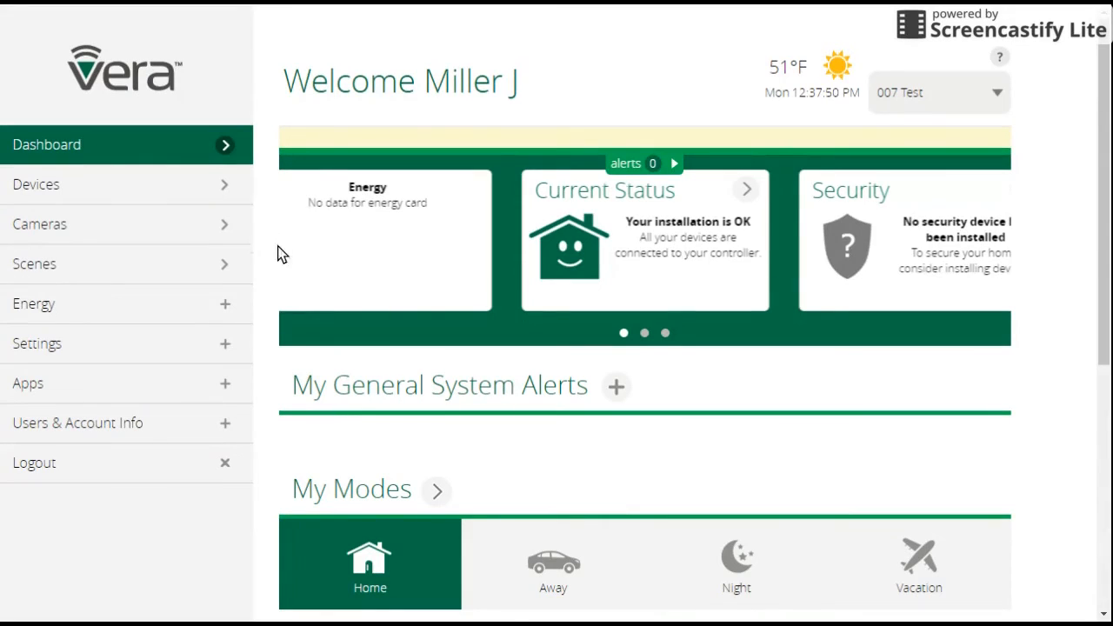
Change the "Home to Night Mode" scene's schedule trigger to weekly on Monday, Tuesday, Wednesday, Thursday and Sunday
click(78, 265)
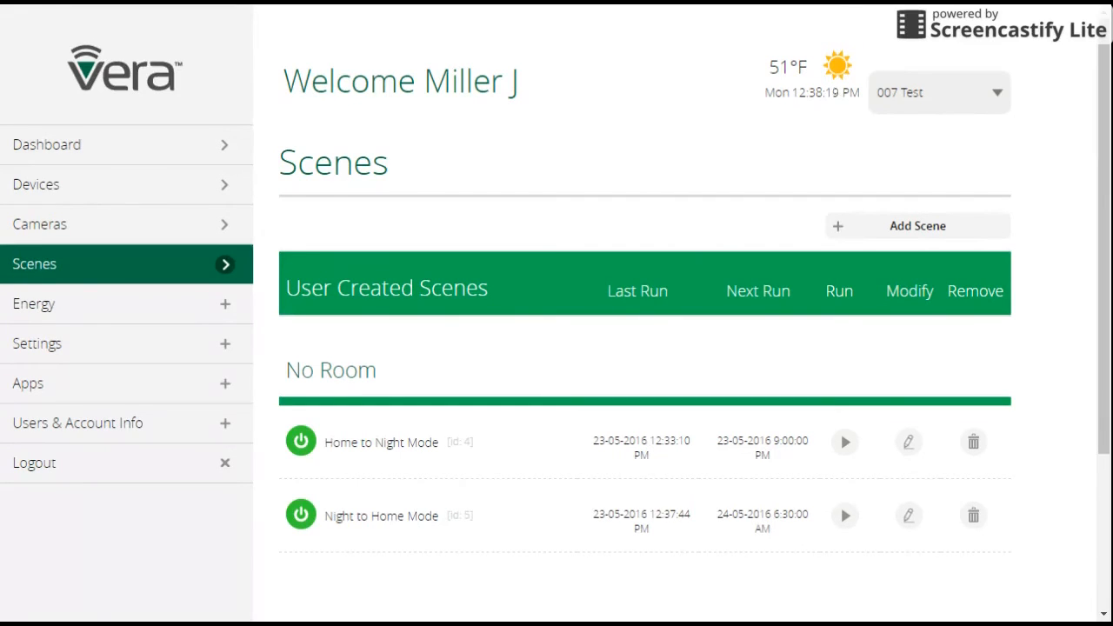
click(908, 442)
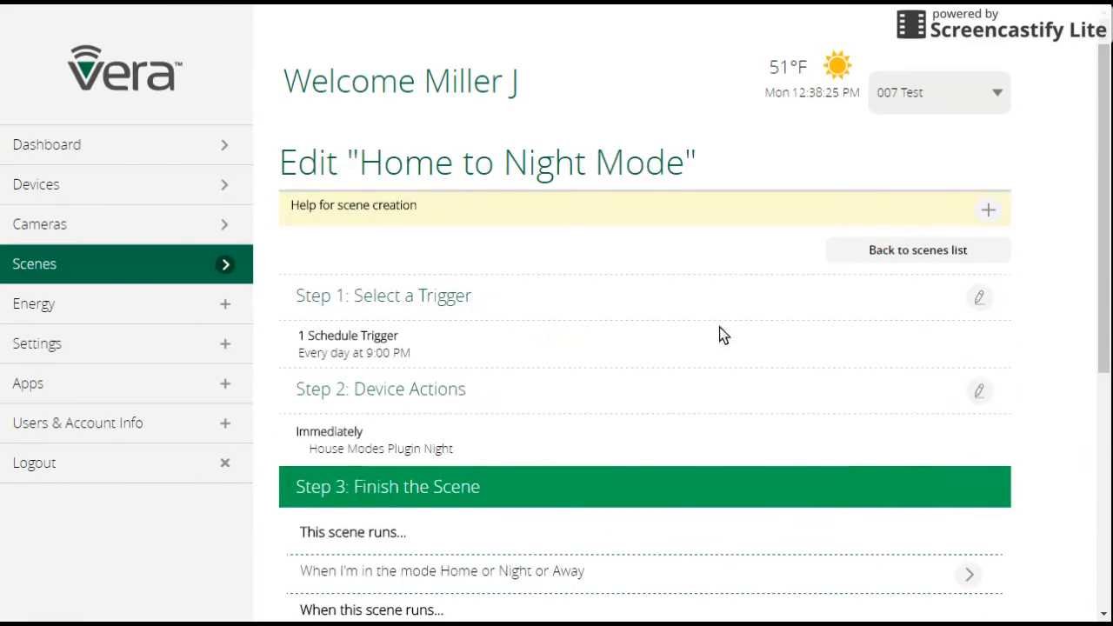
click(977, 299)
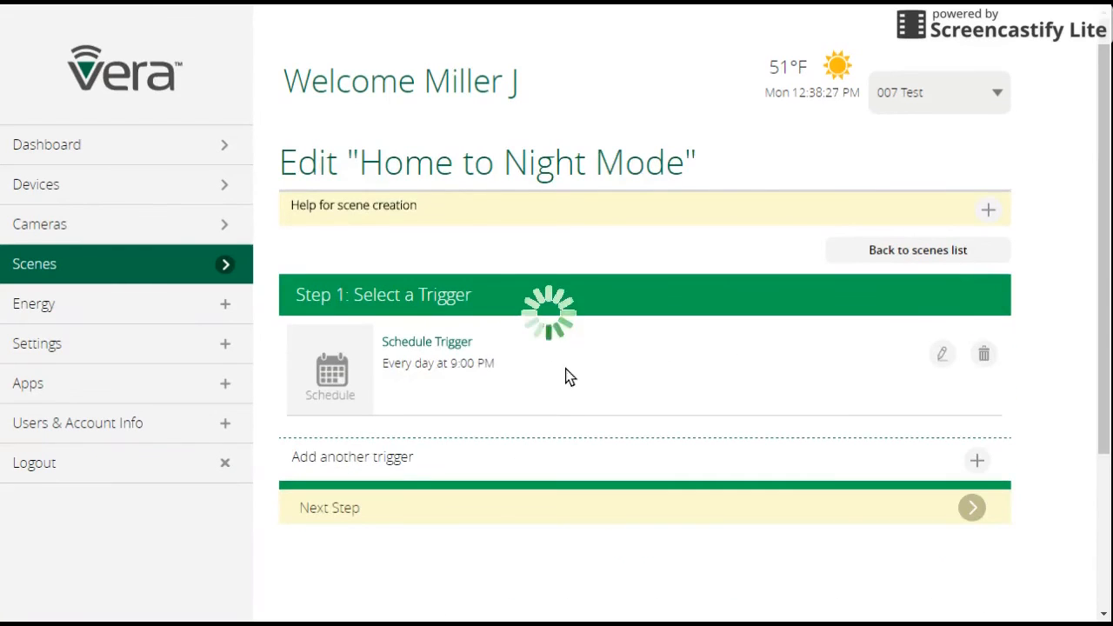
click(942, 355)
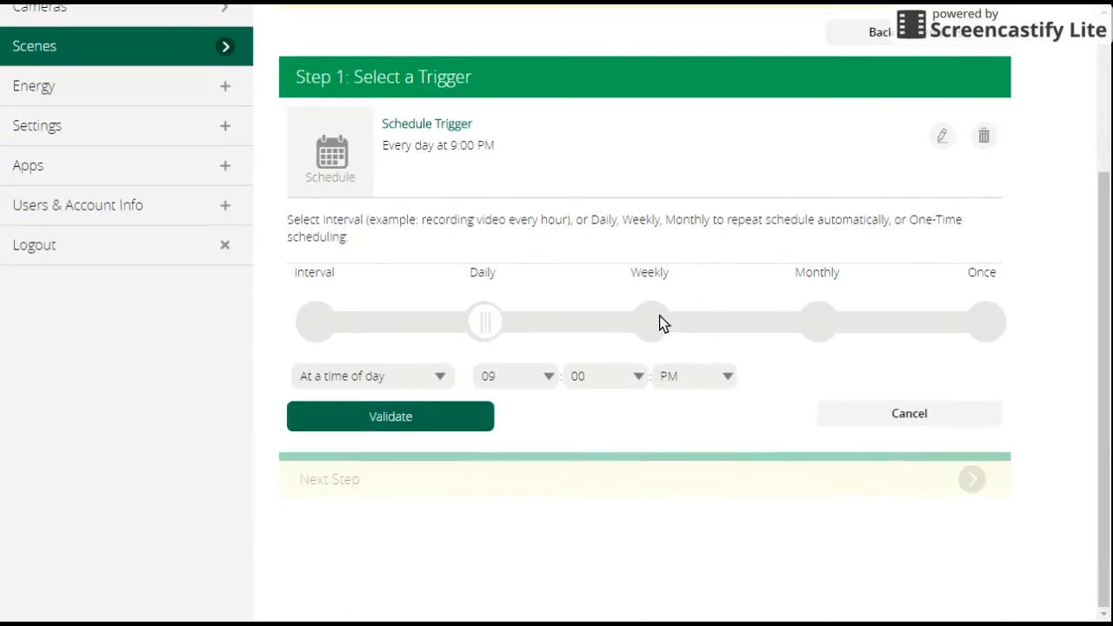
click(653, 324)
click(459, 402)
click(561, 402)
click(646, 406)
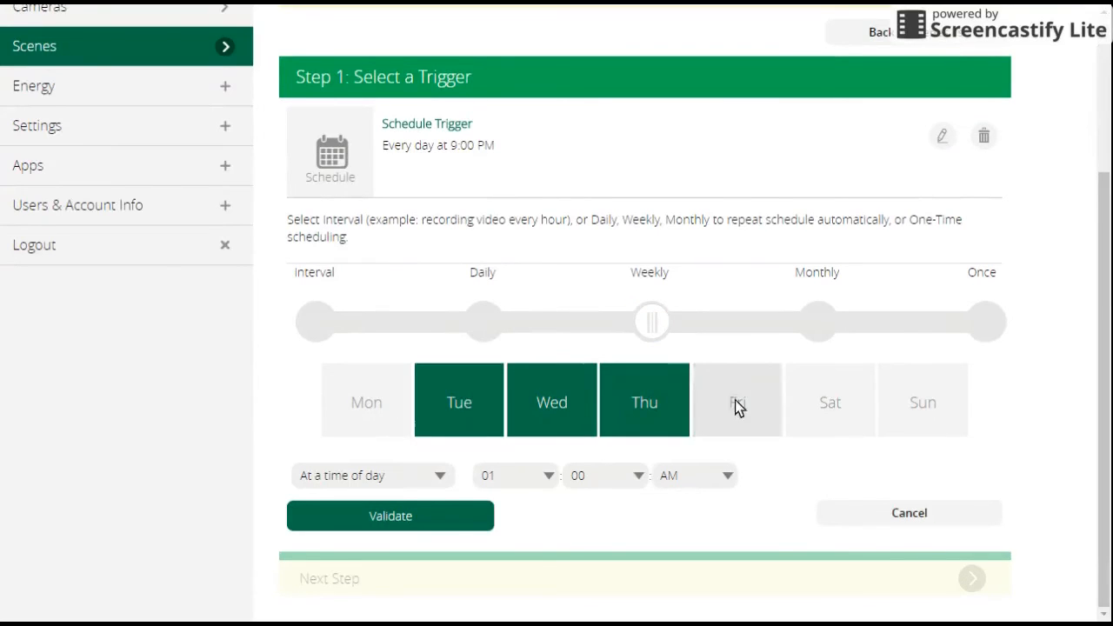
click(736, 405)
click(934, 406)
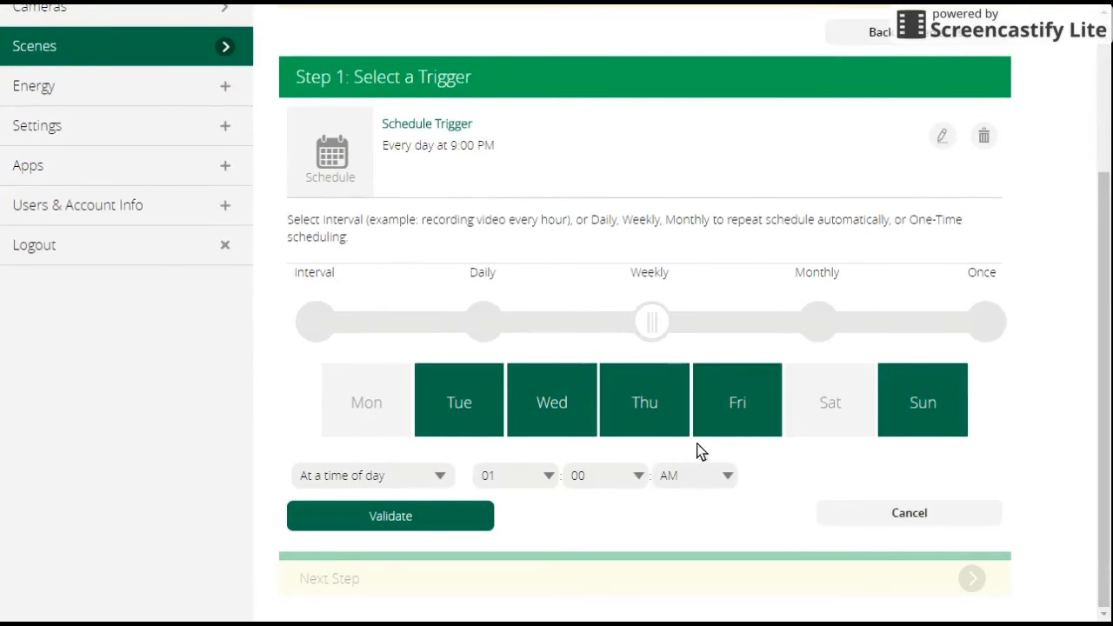
click(362, 403)
click(772, 404)
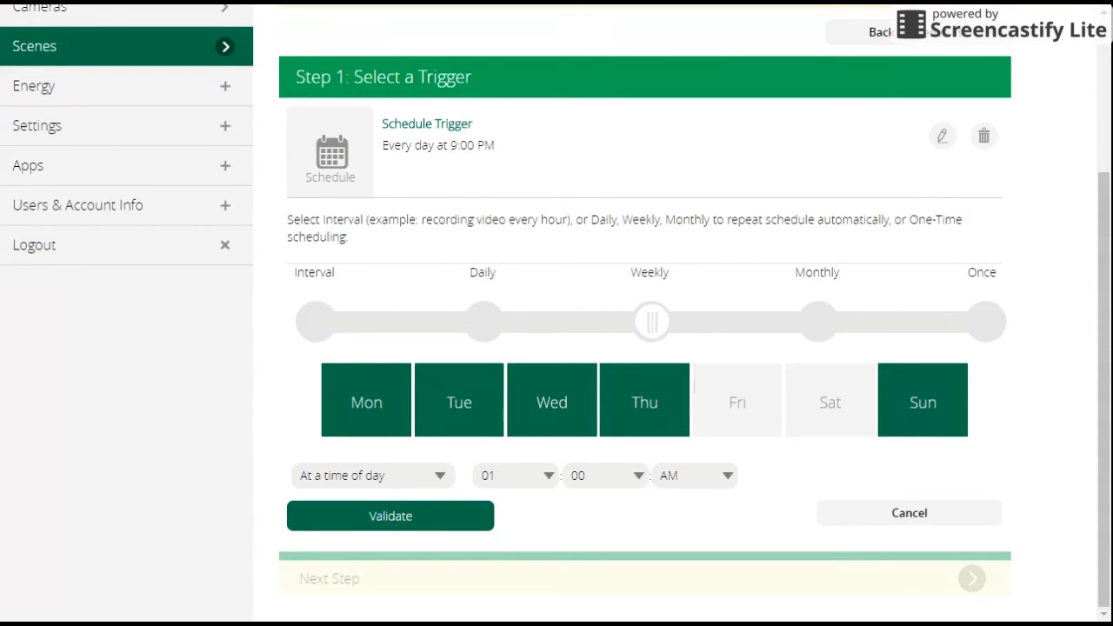
Set the weekly trigger's time of day to 9:00 PM and validate it
click(409, 476)
click(514, 483)
click(539, 600)
click(693, 484)
click(399, 517)
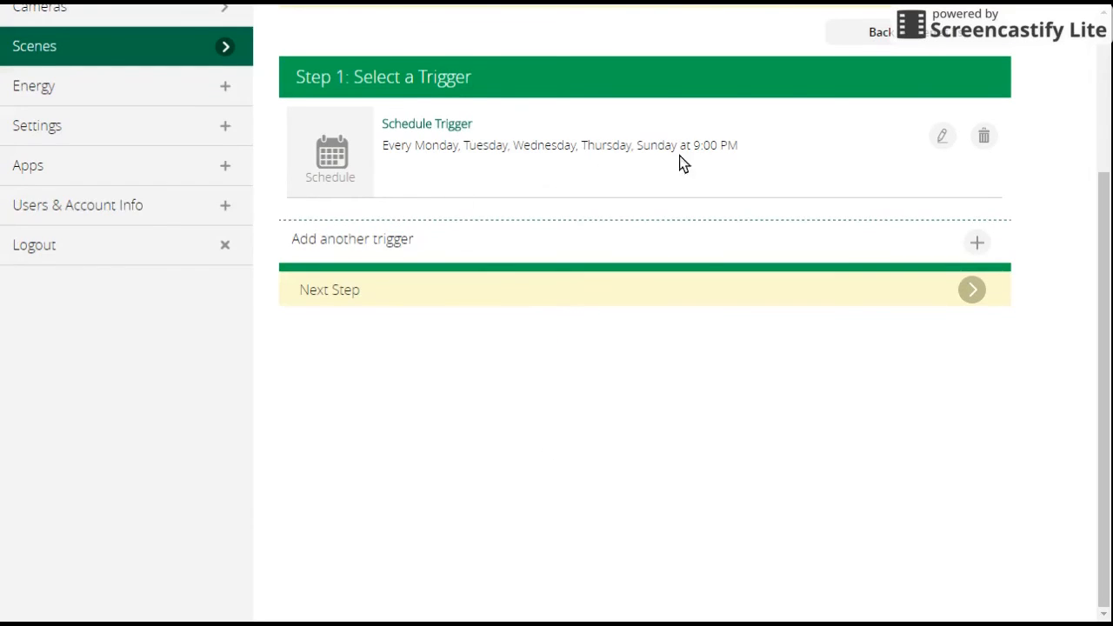
Add a second weekly schedule trigger for Friday and Saturday at 11:00 PM and validate it
click(976, 245)
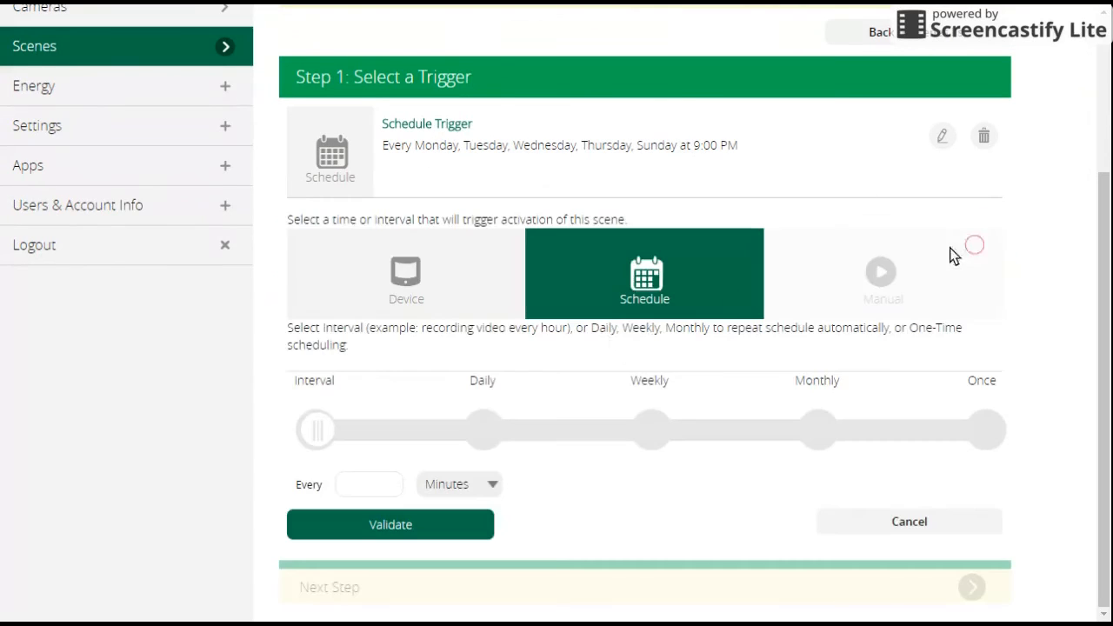
click(647, 427)
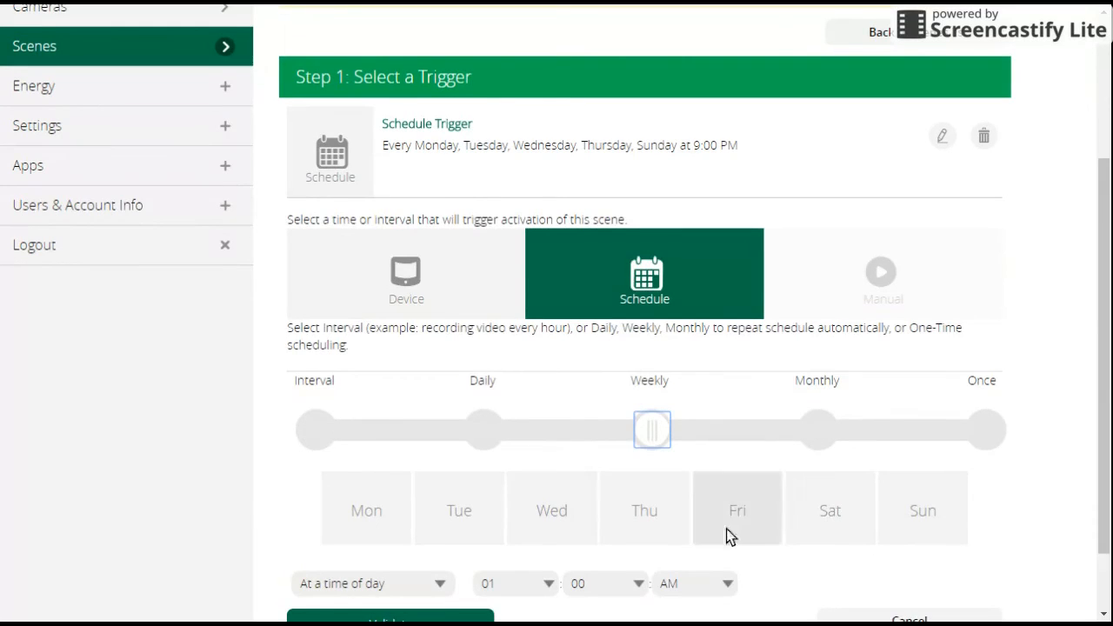
click(745, 517)
click(827, 503)
scroll(800, 521, down, 1)
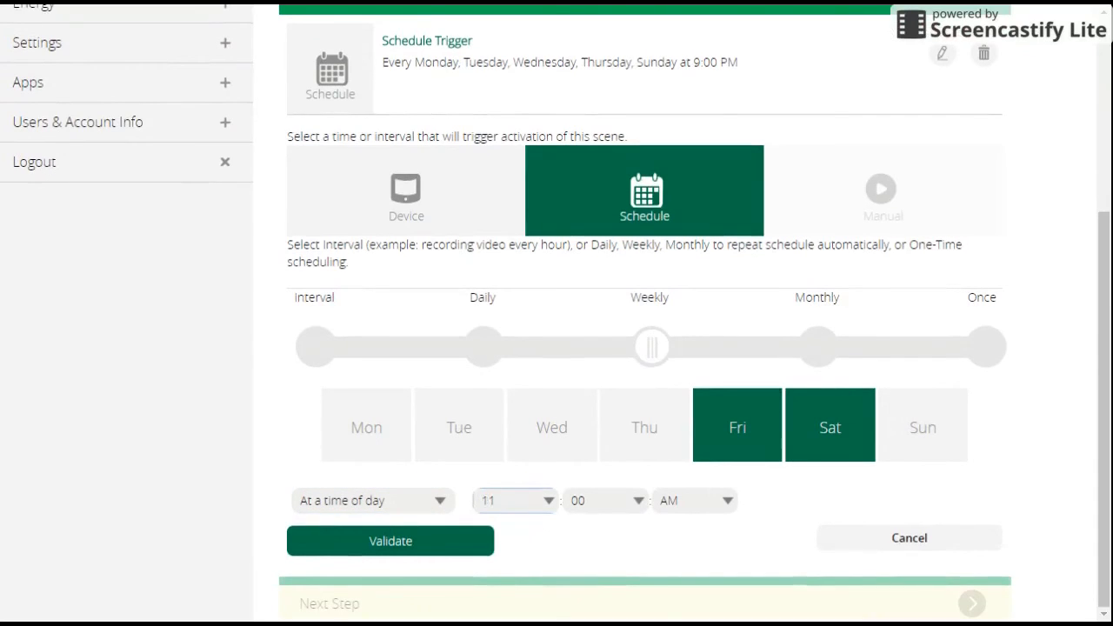
click(689, 495)
click(689, 524)
click(394, 541)
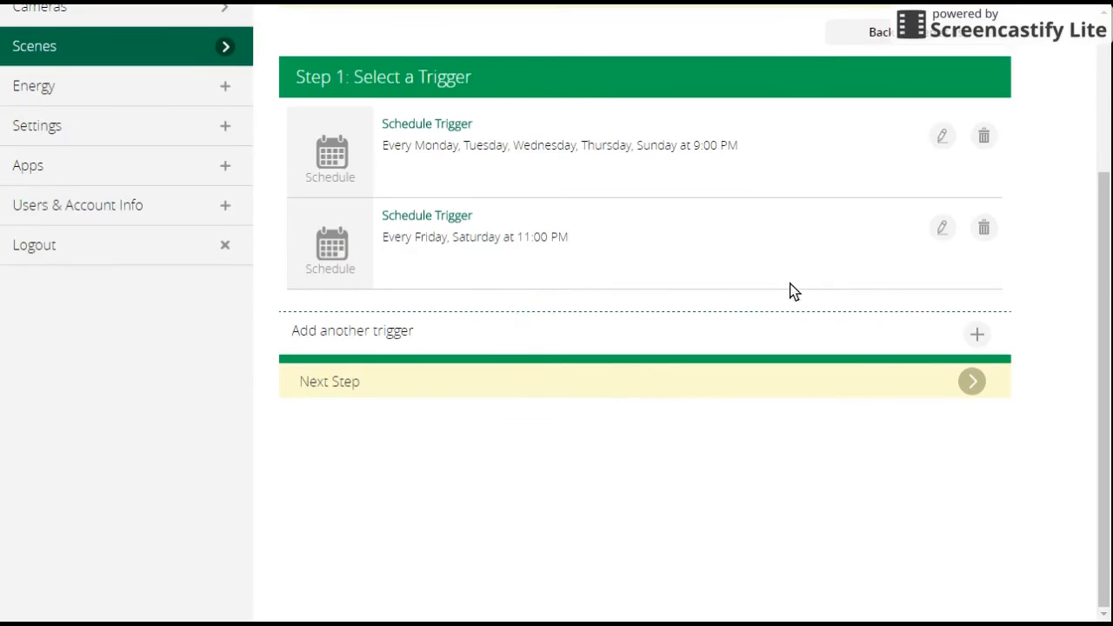
Proceed through the remaining scene steps and finish editing the "Home to Night Mode" scene
click(809, 385)
click(768, 367)
scroll(818, 518, down, 3)
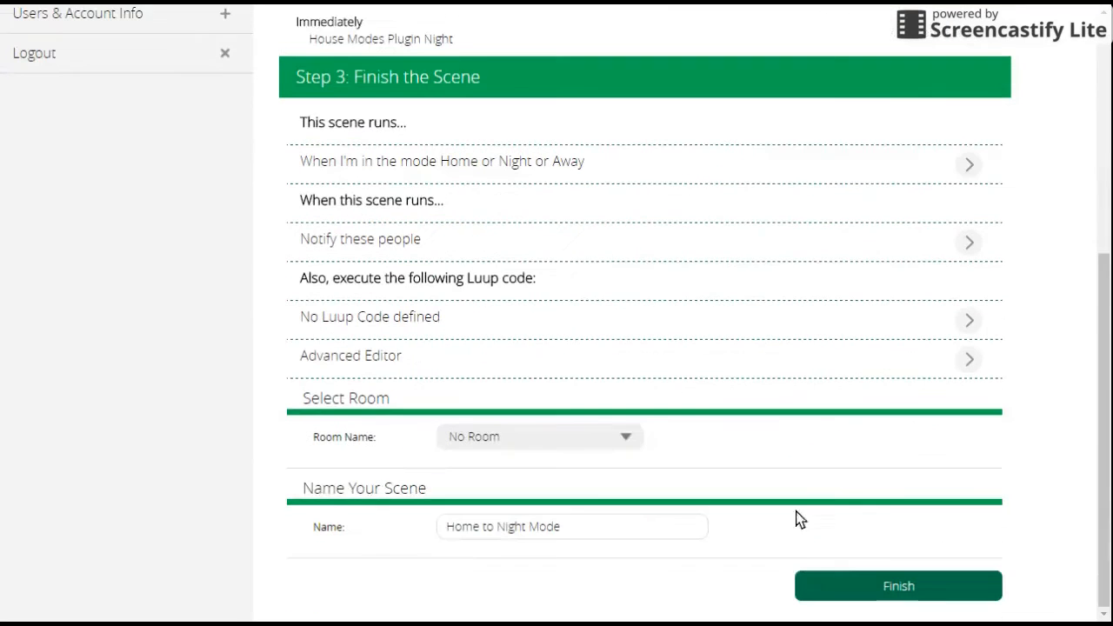
click(863, 586)
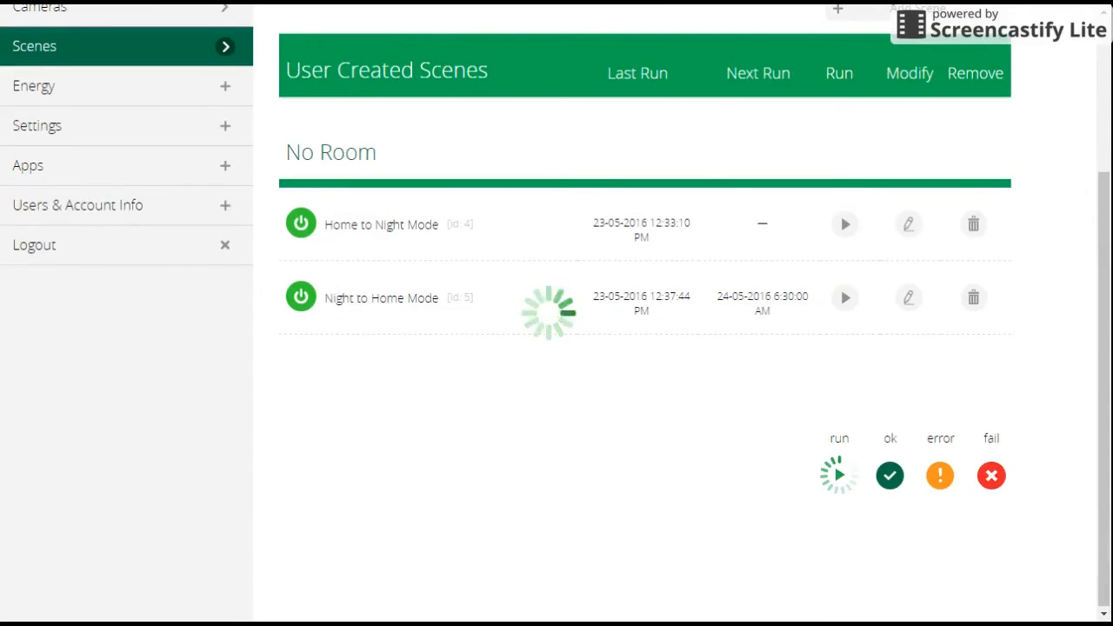
Change the "Night to Home Mode" scene's schedule trigger to weekly on Monday through Friday
click(909, 298)
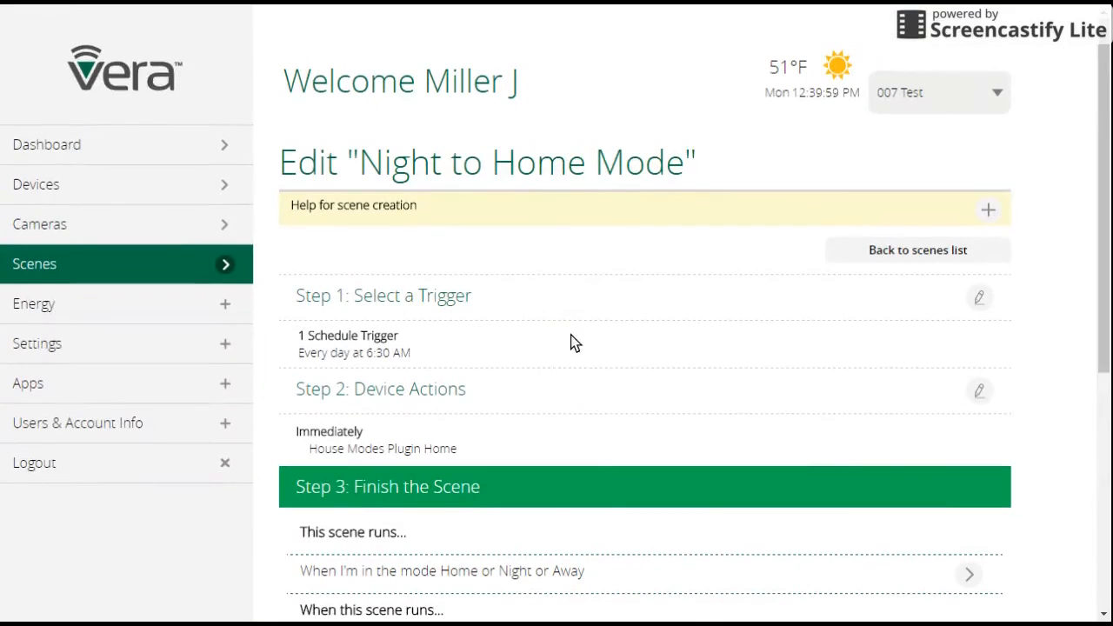
click(980, 298)
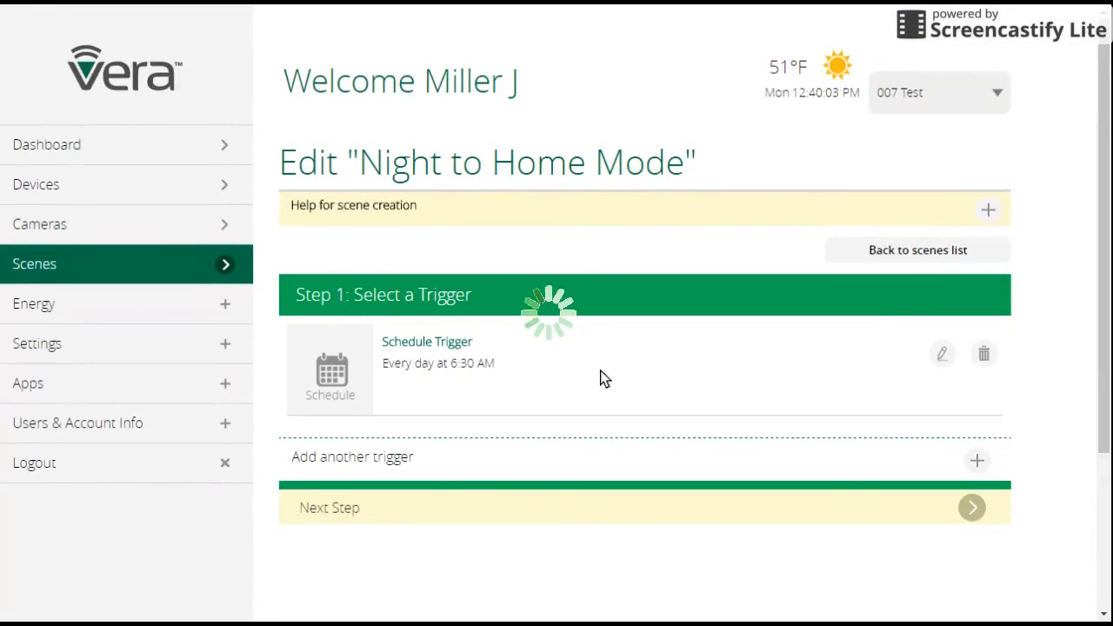
click(942, 357)
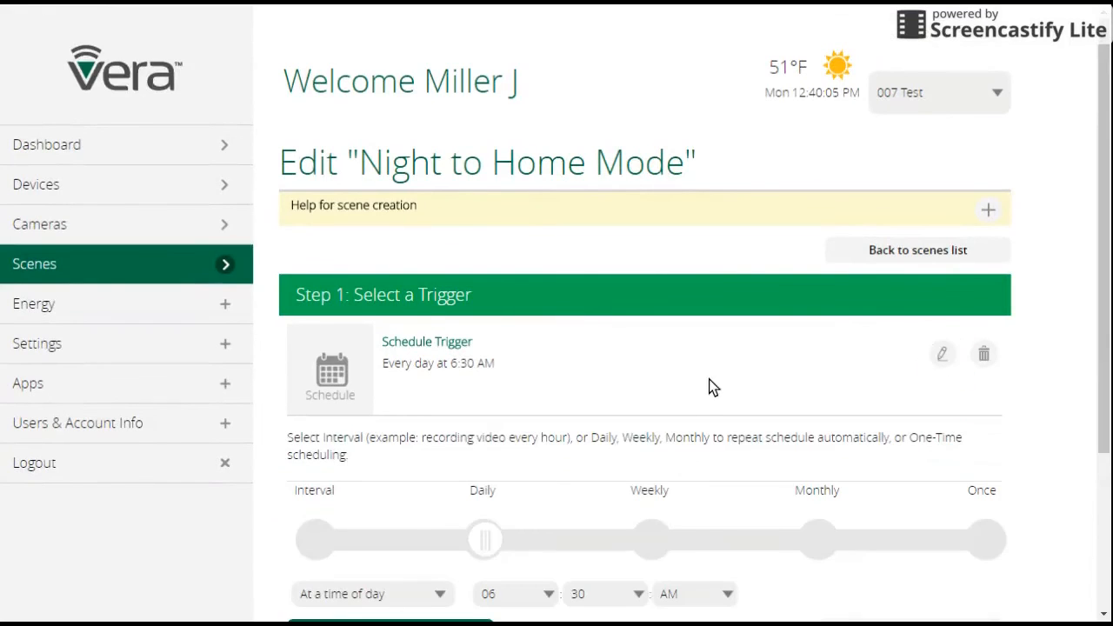
scroll(505, 500, down, 3)
click(651, 328)
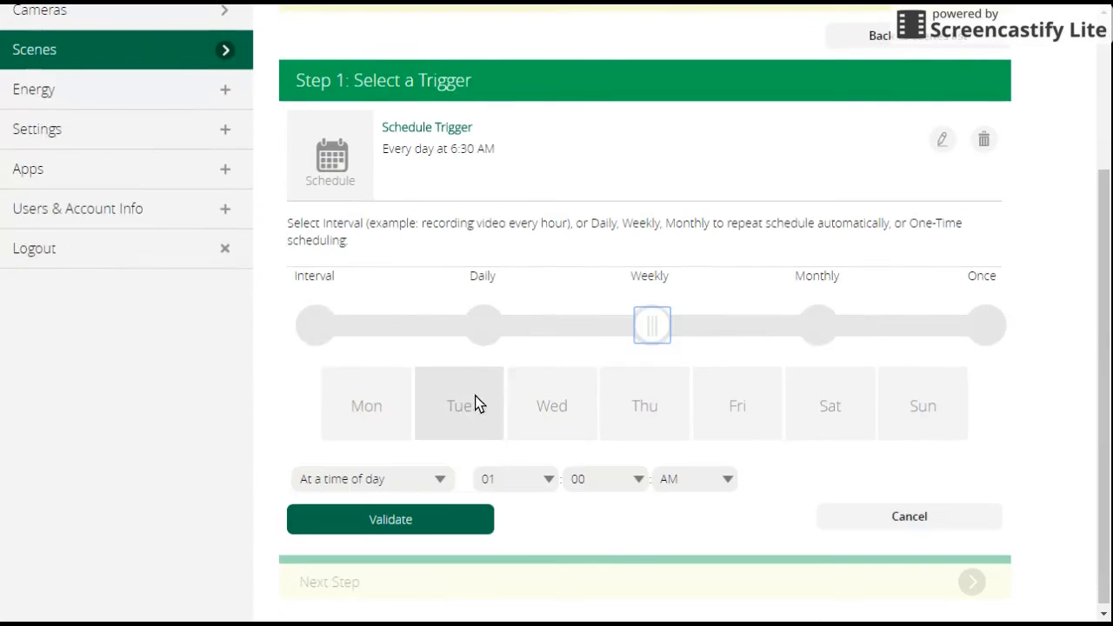
click(383, 409)
click(459, 405)
click(557, 408)
click(643, 409)
click(914, 407)
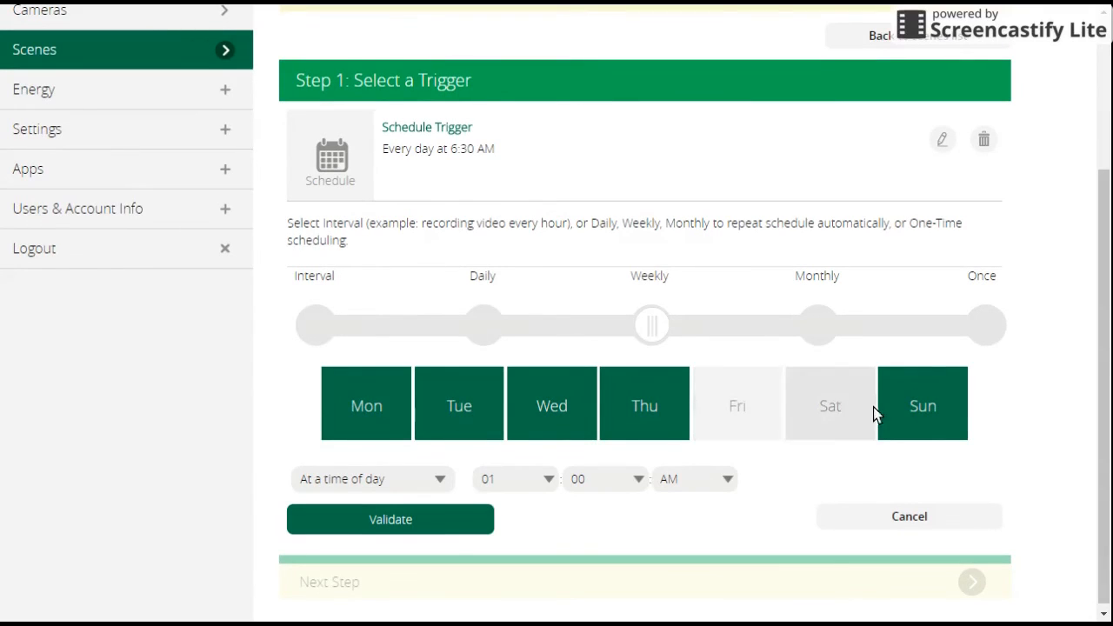
click(729, 416)
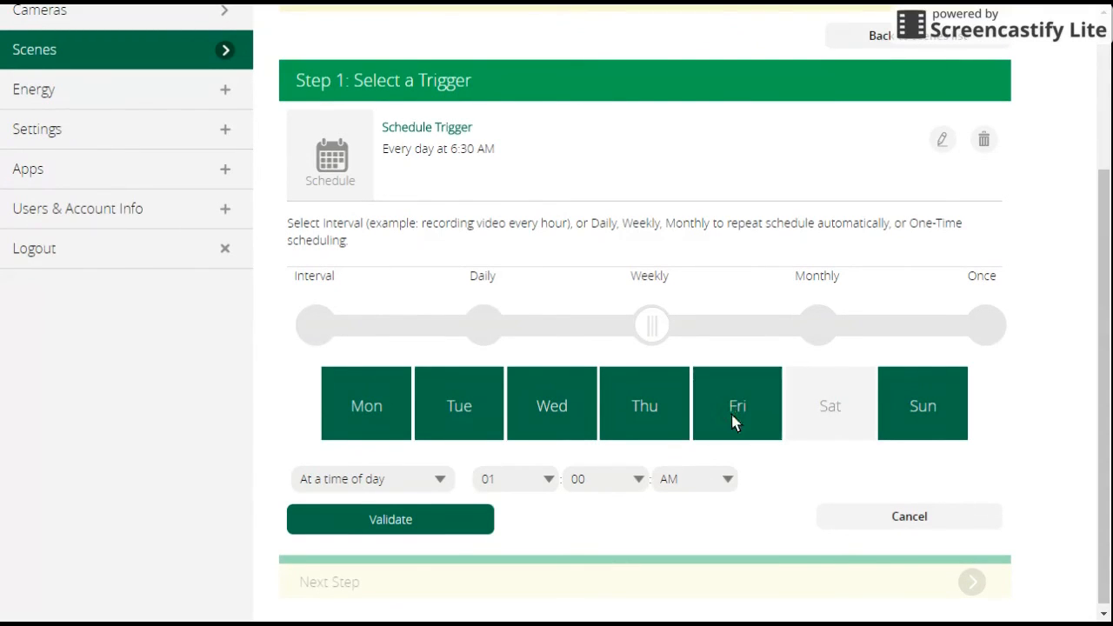
click(928, 416)
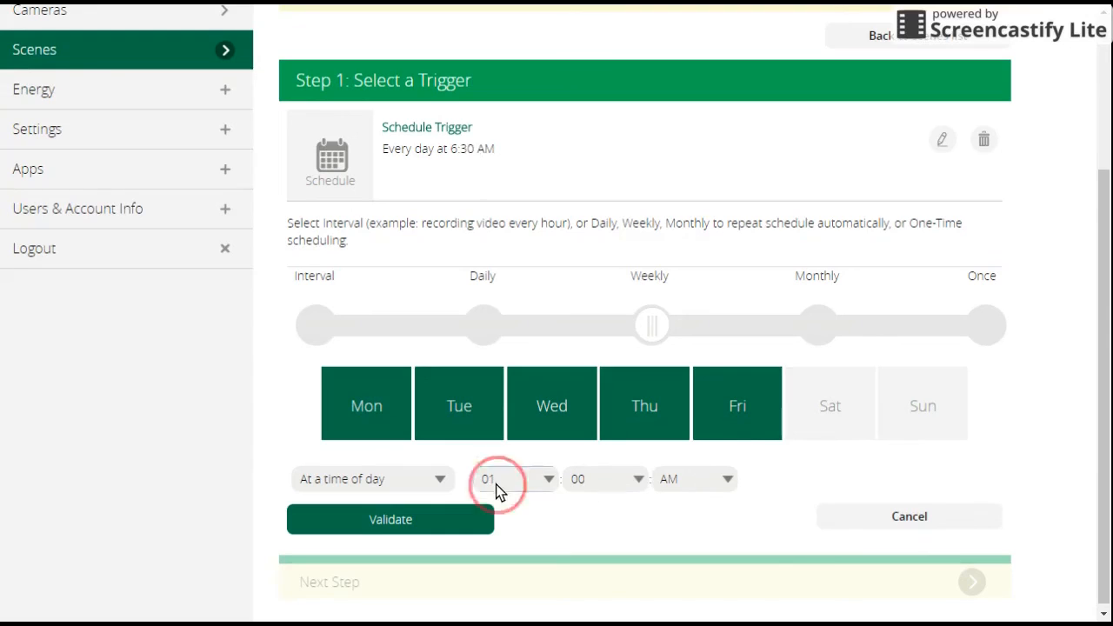
Set the weekday trigger's time of day to 6:30 AM and validate it
click(521, 574)
click(608, 475)
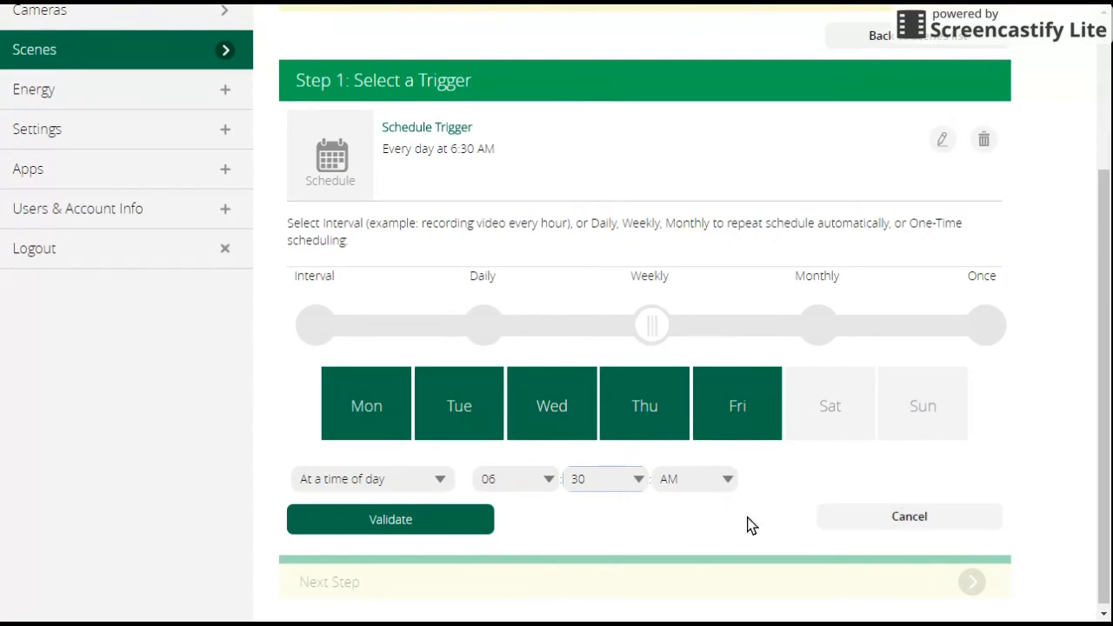
click(437, 526)
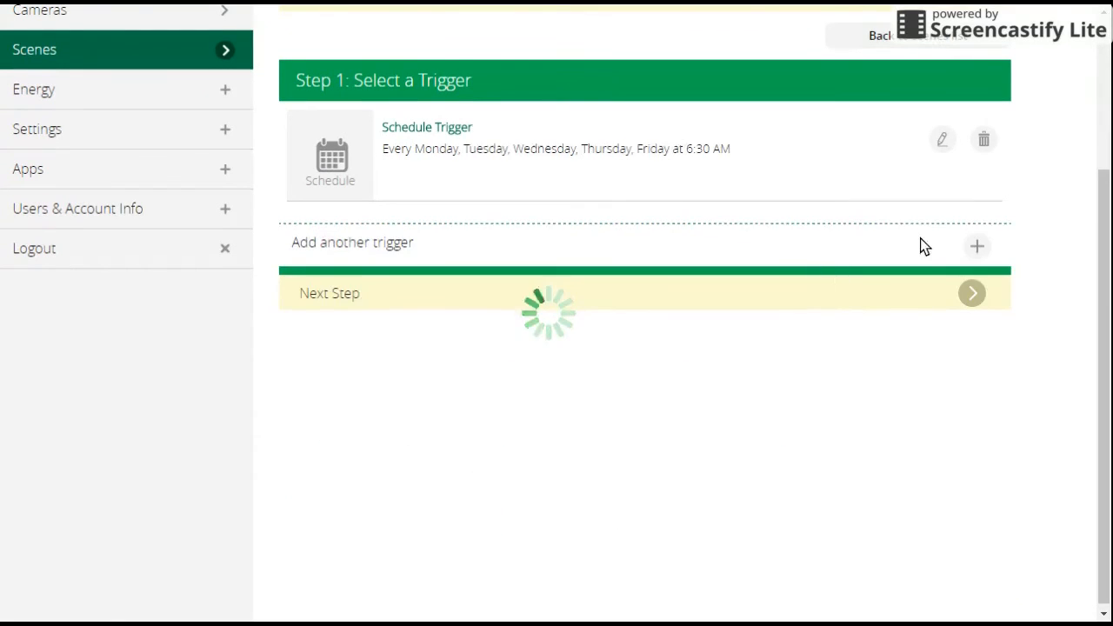
Add another weekly schedule trigger for Saturday and Sunday at 9:00 AM and validate it
click(977, 247)
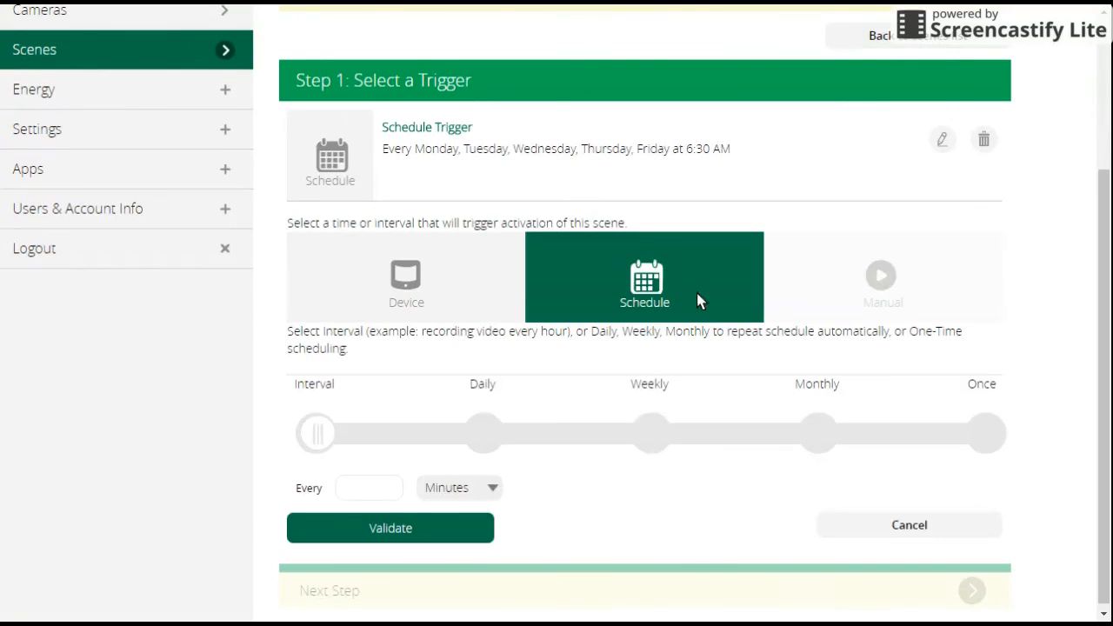
click(652, 434)
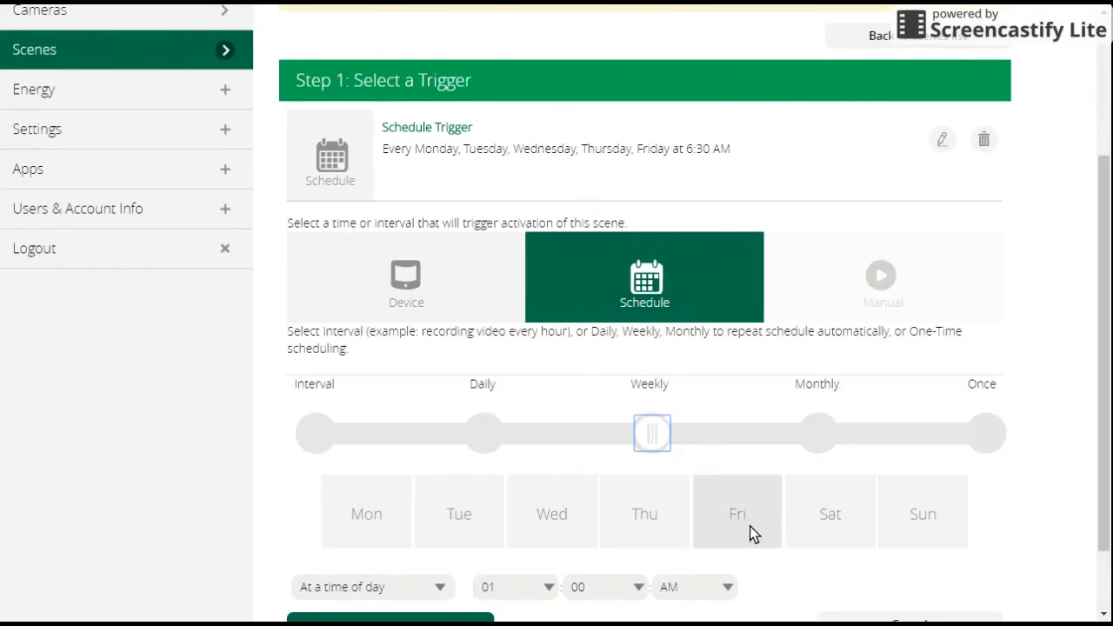
click(819, 522)
click(925, 520)
scroll(665, 574, down, 1)
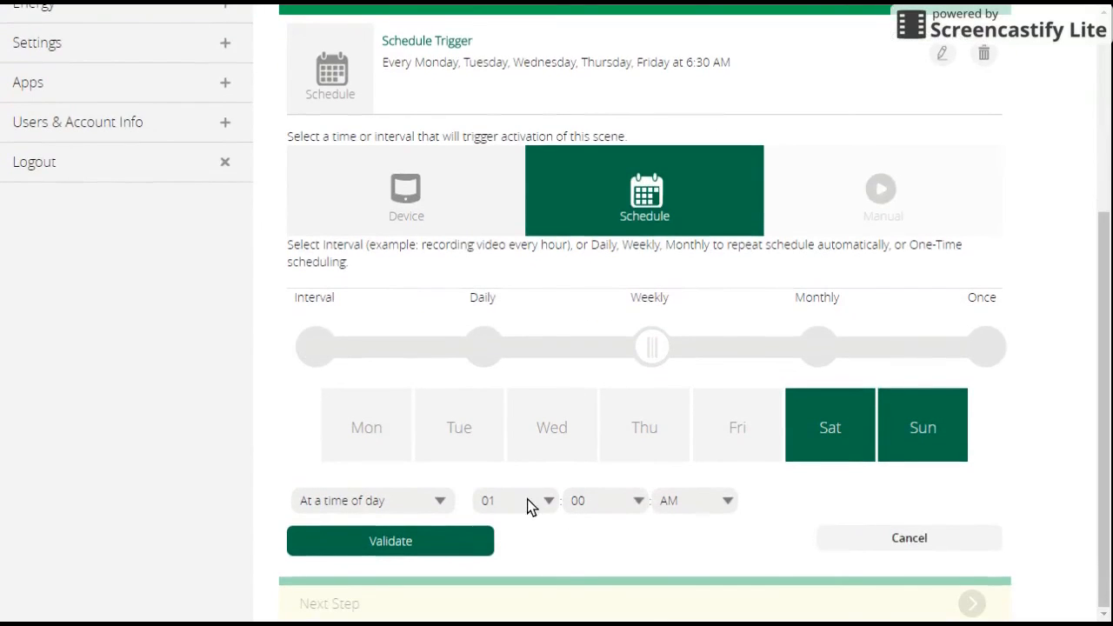
click(539, 615)
click(428, 543)
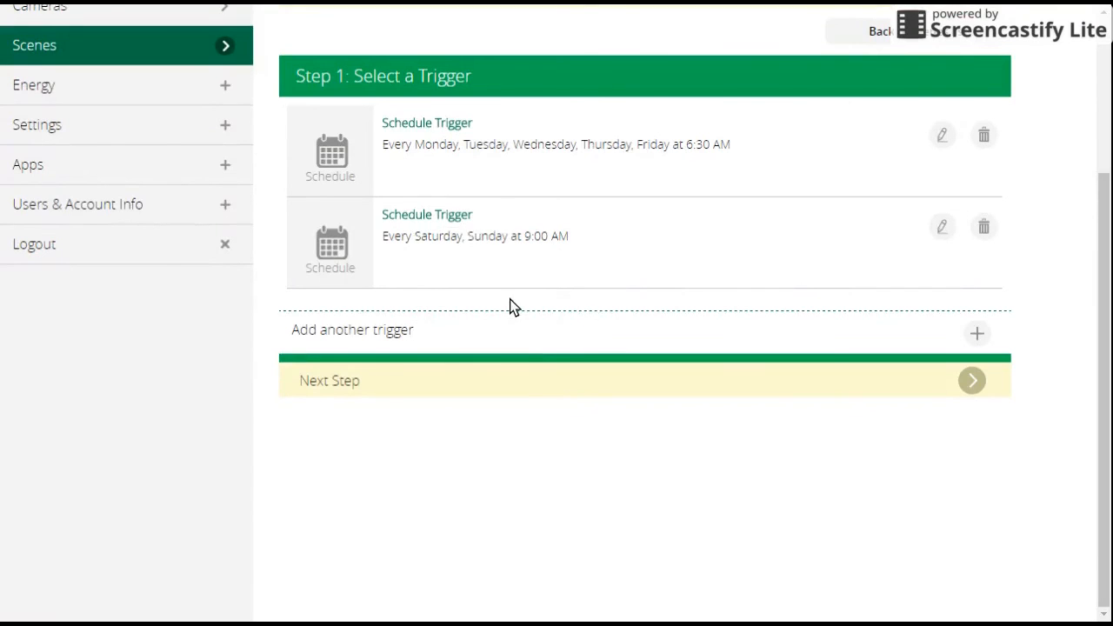
Proceed through the remaining scene steps and finish editing the "Night to Home Mode" scene
click(551, 377)
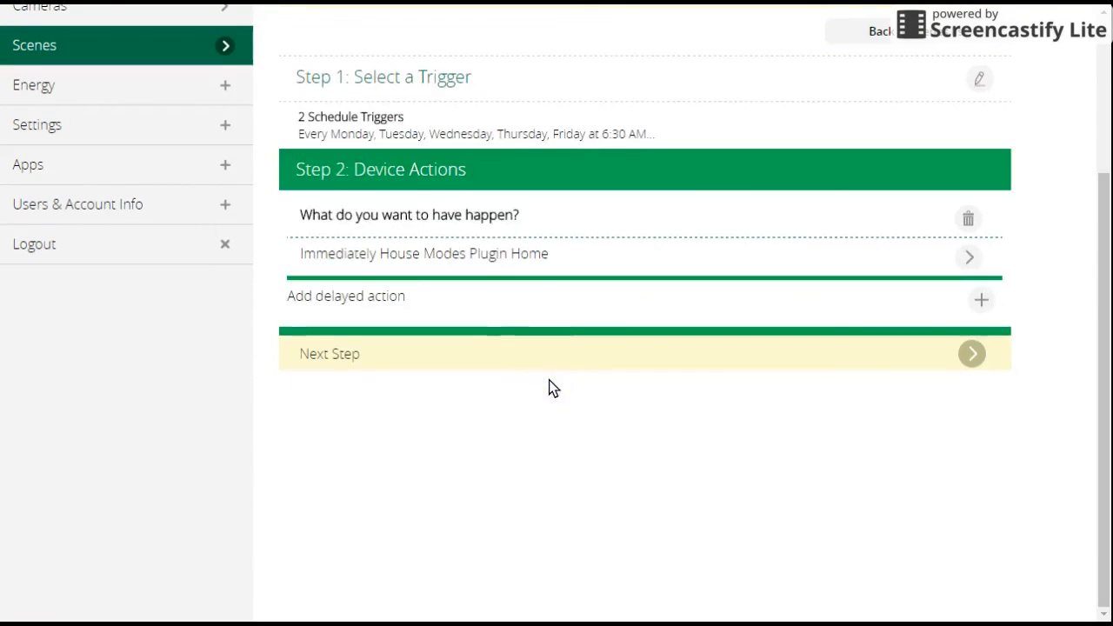
click(510, 357)
scroll(651, 563, down, 2)
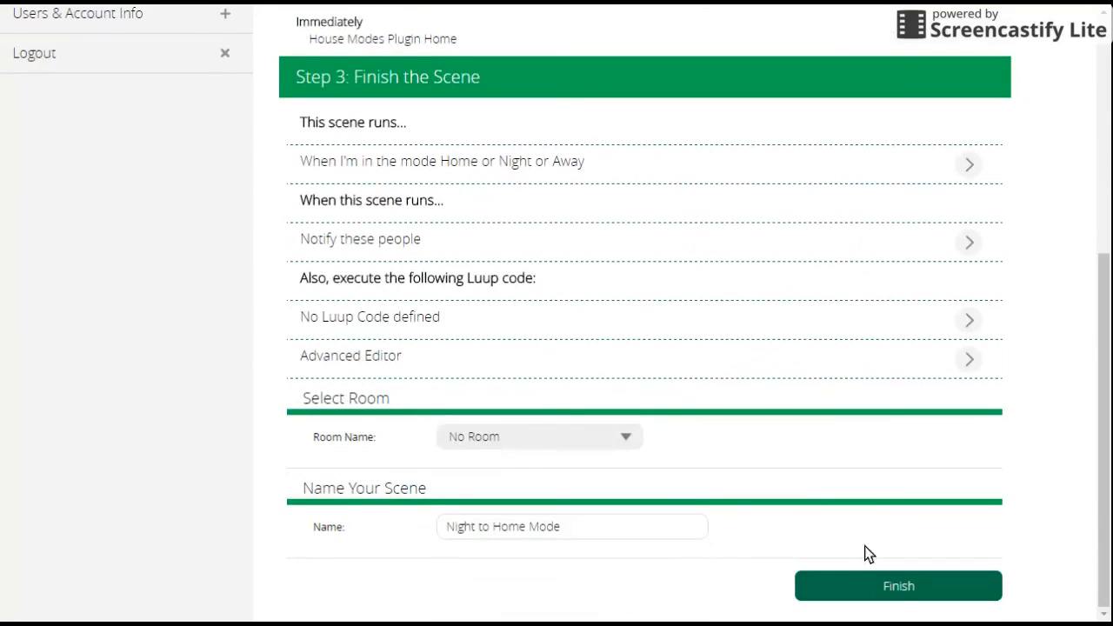
click(891, 594)
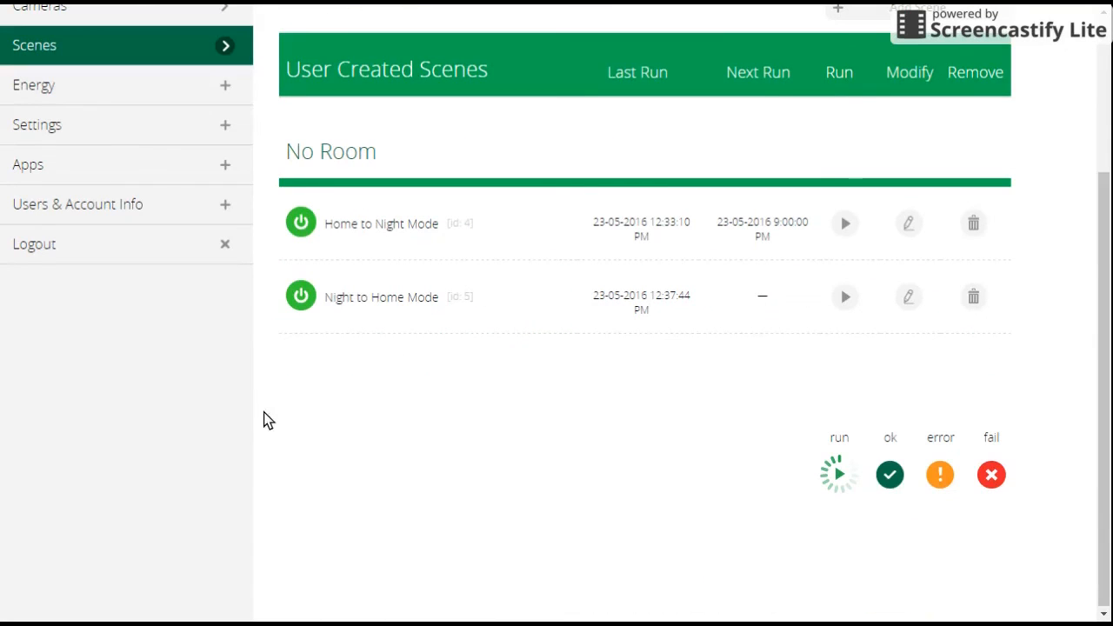